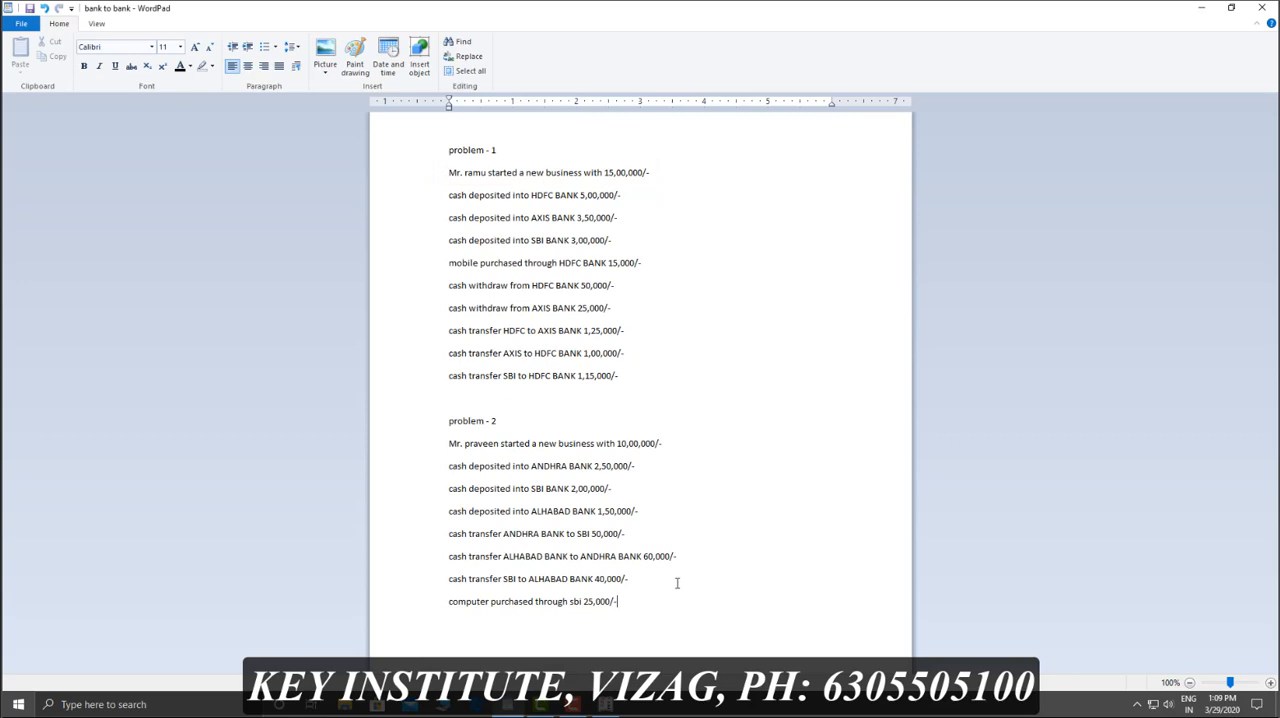
Step: Switch to Tally.ERP 9 and start a new company named Ramu and Co, keeping the same mailing name
left_click(605, 704)
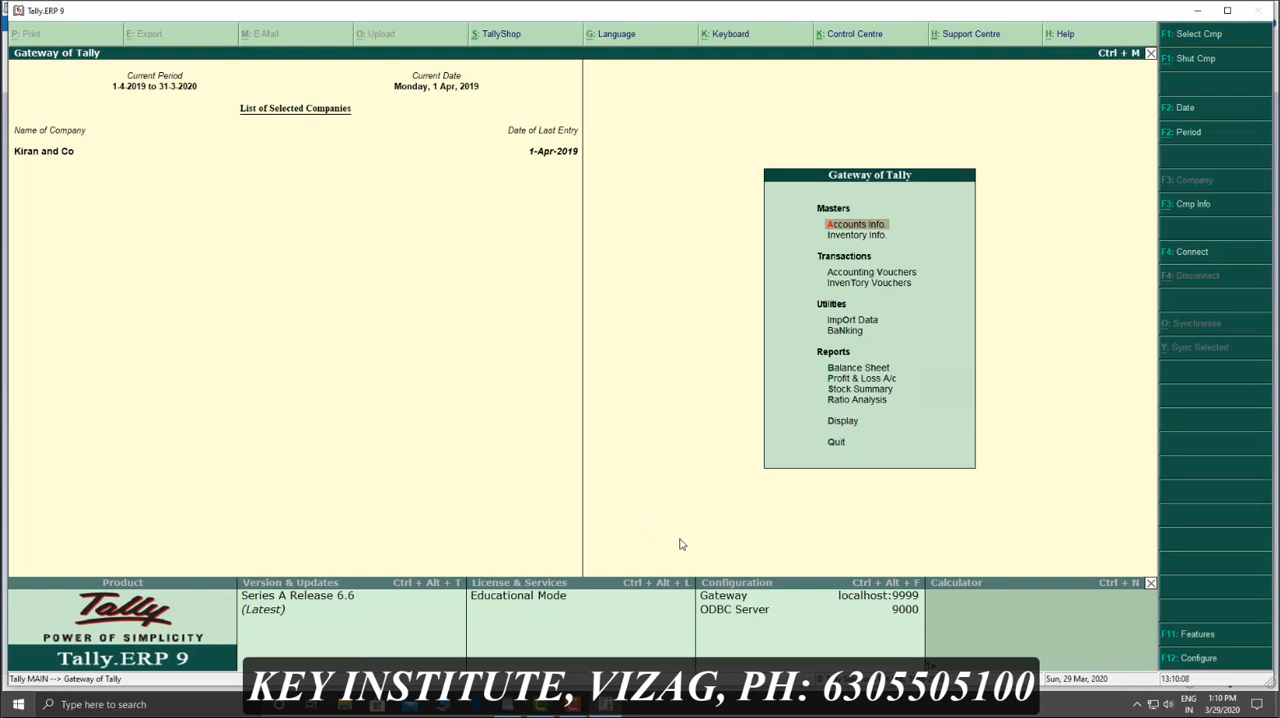
key("alt+F3")
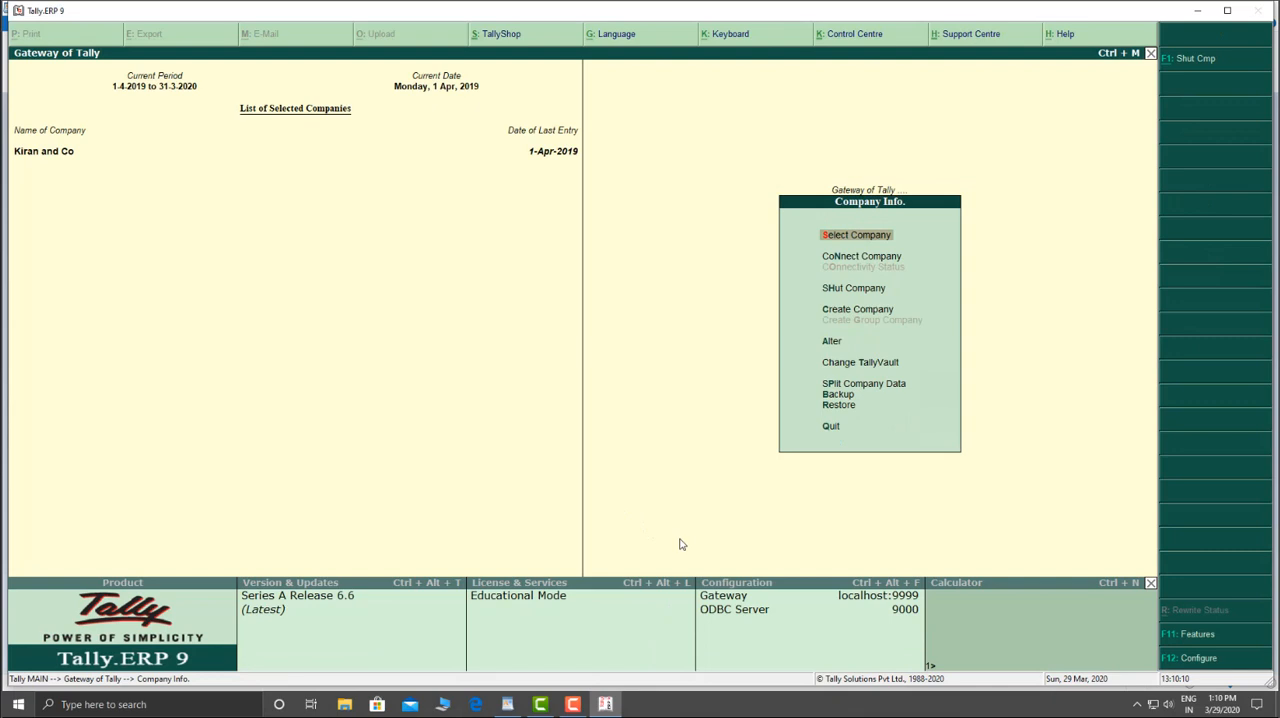
type("Ramu and Co")
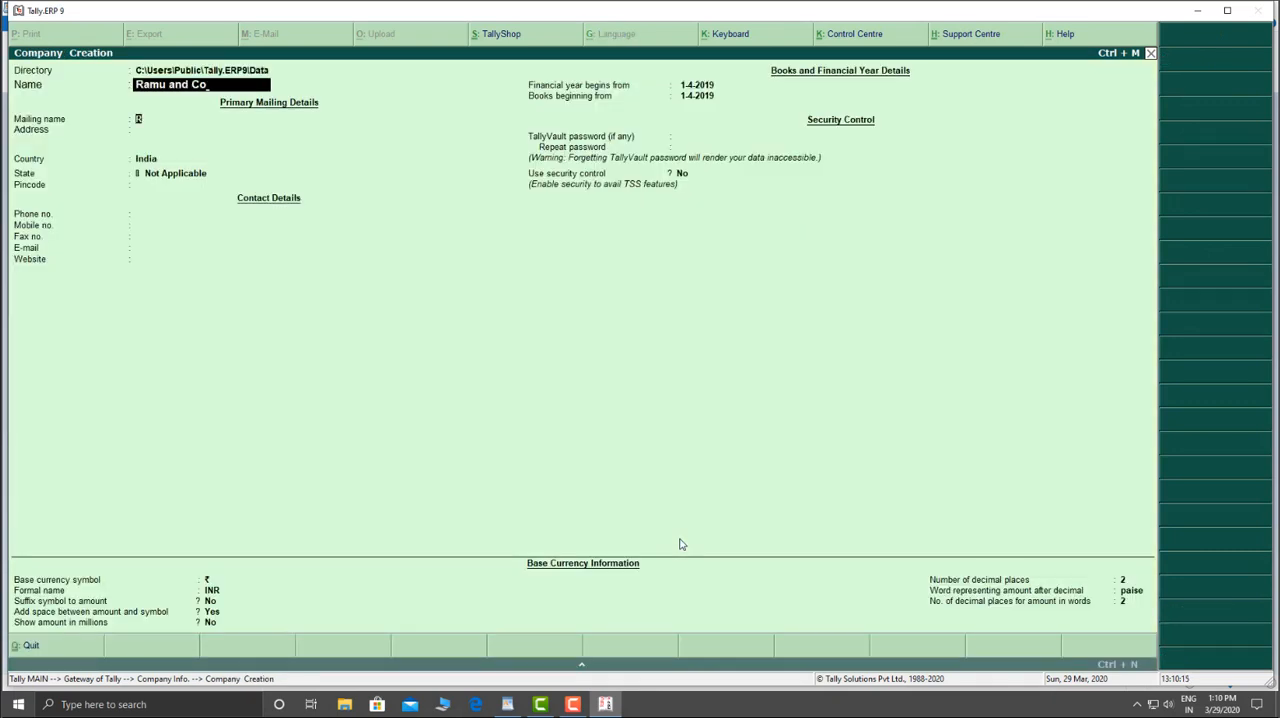
key("Return")
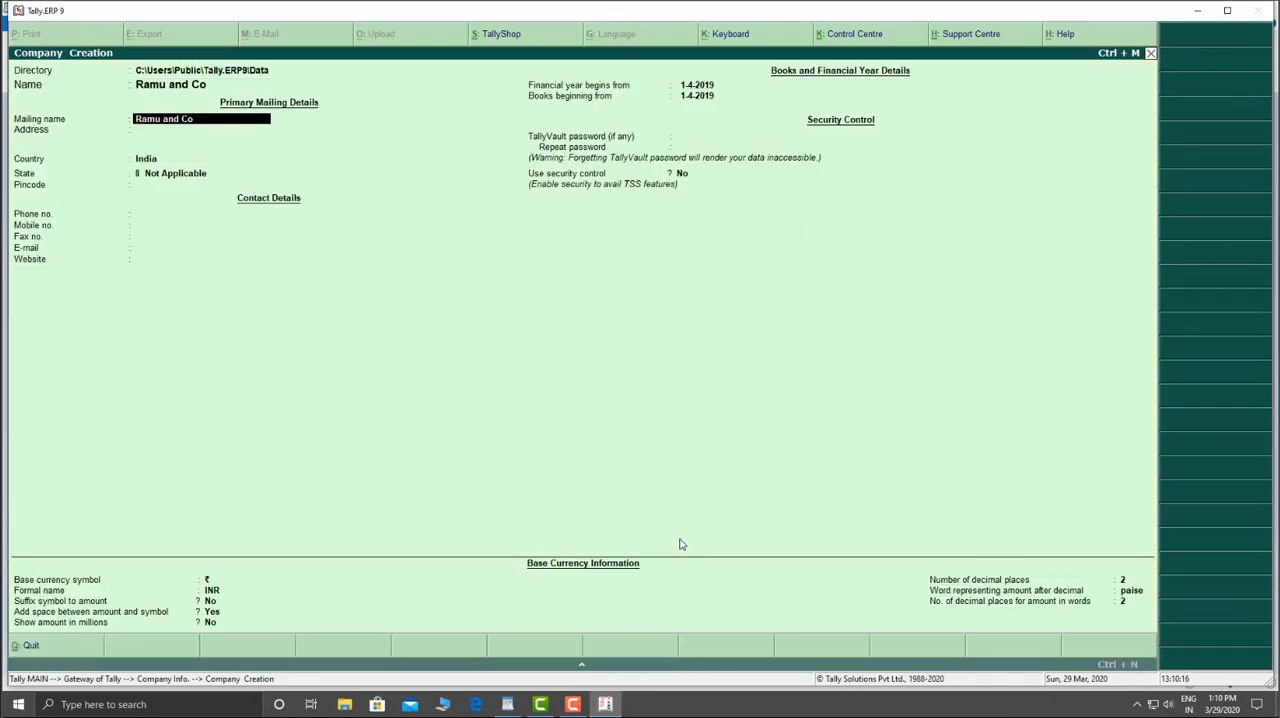
key("Return")
Step: Fill in the new company's two-line postal address
type("Madd")
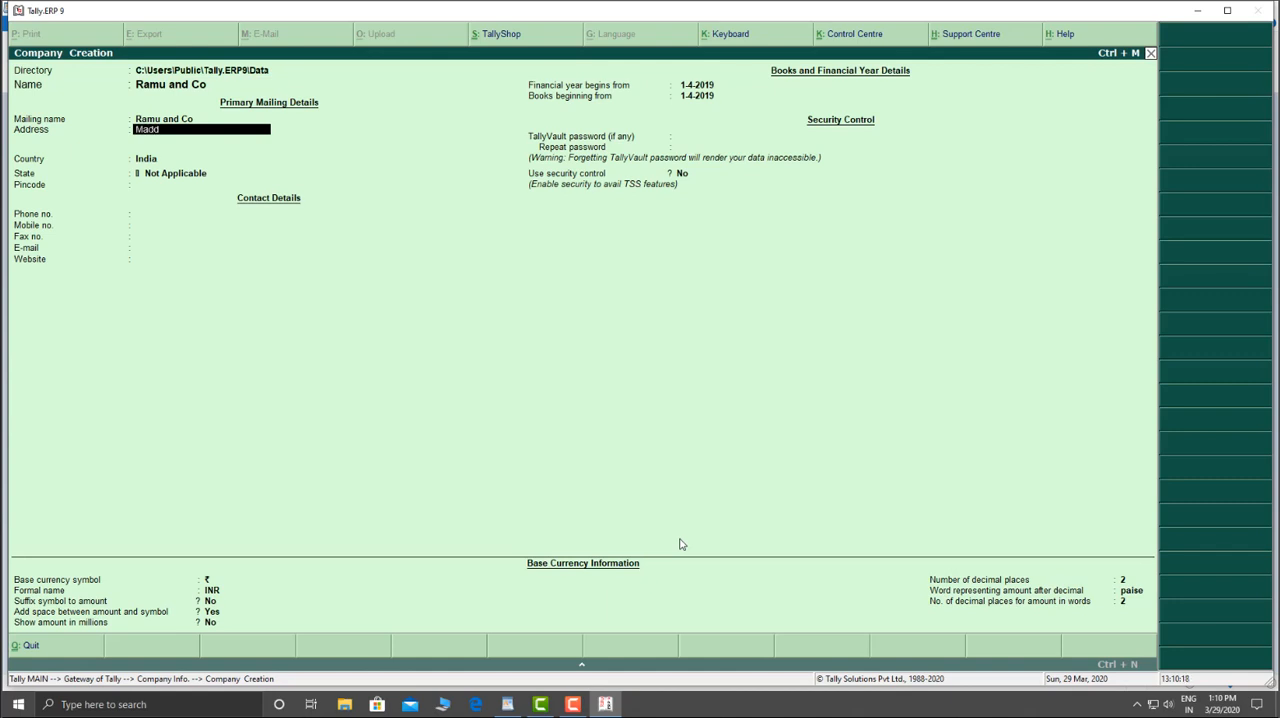
type("ilapalem")
key("Return")
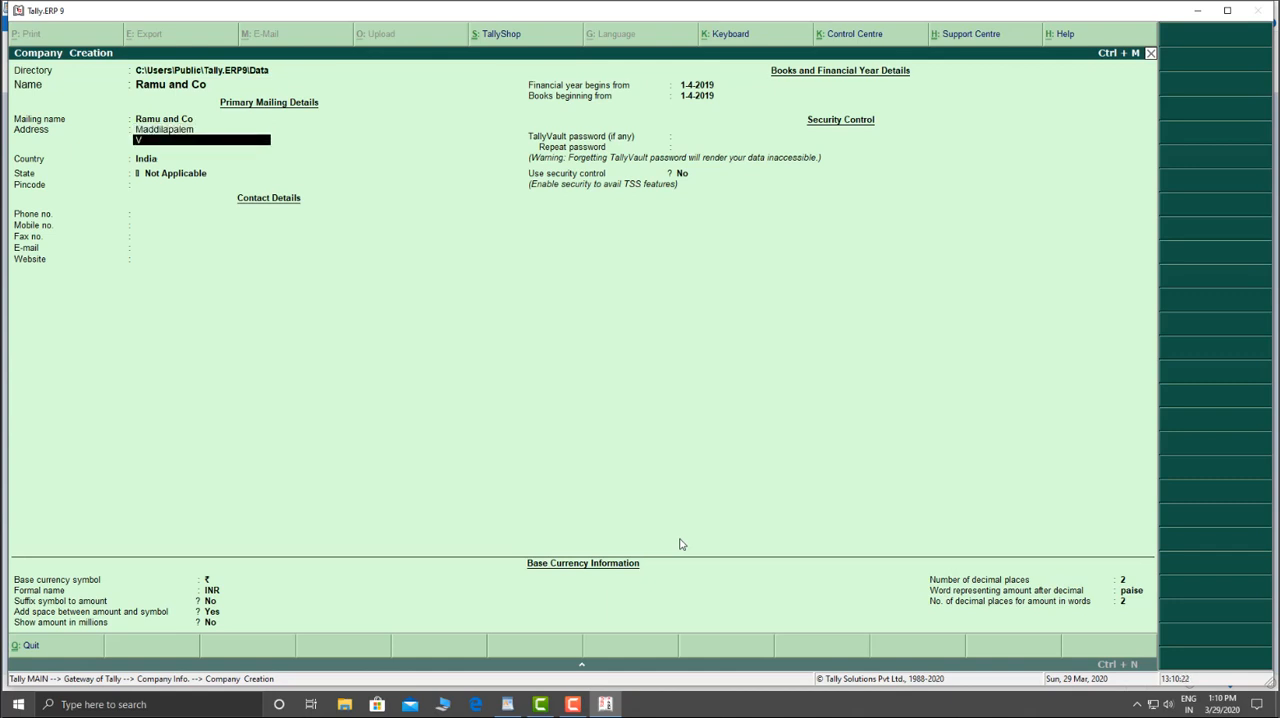
type("Vizag")
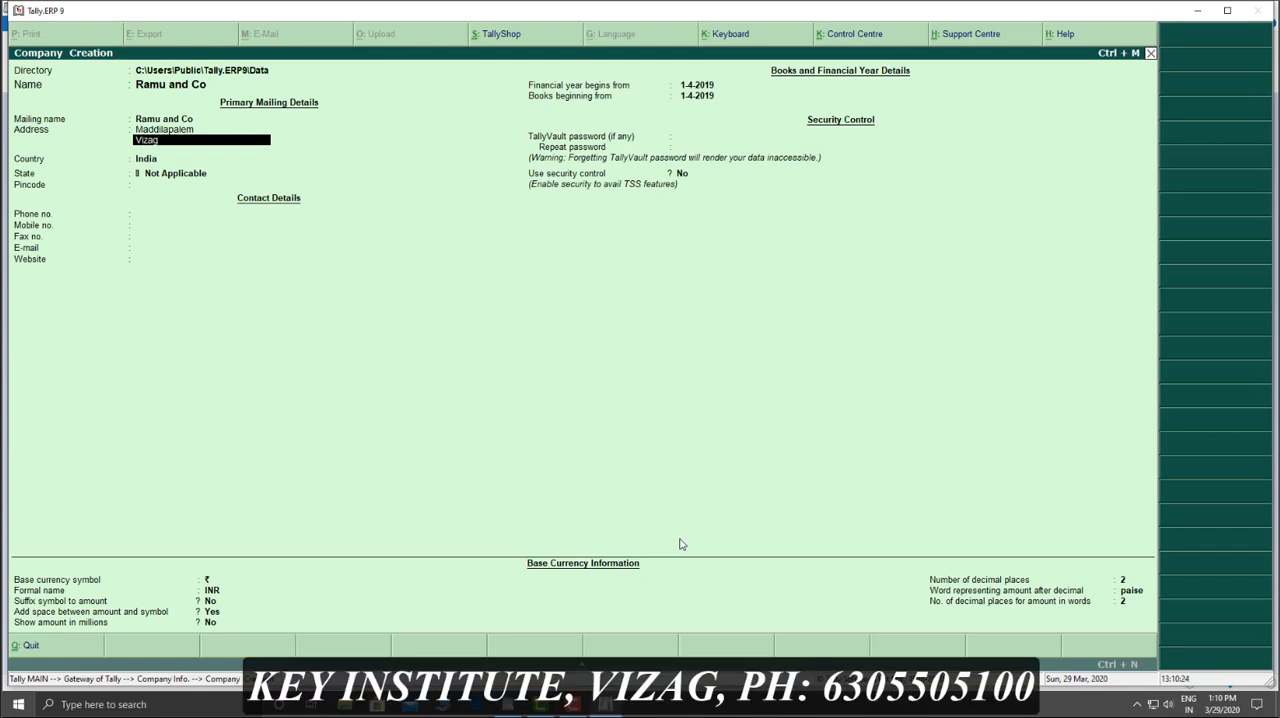
key("Return")
key("Return")
key("Return")
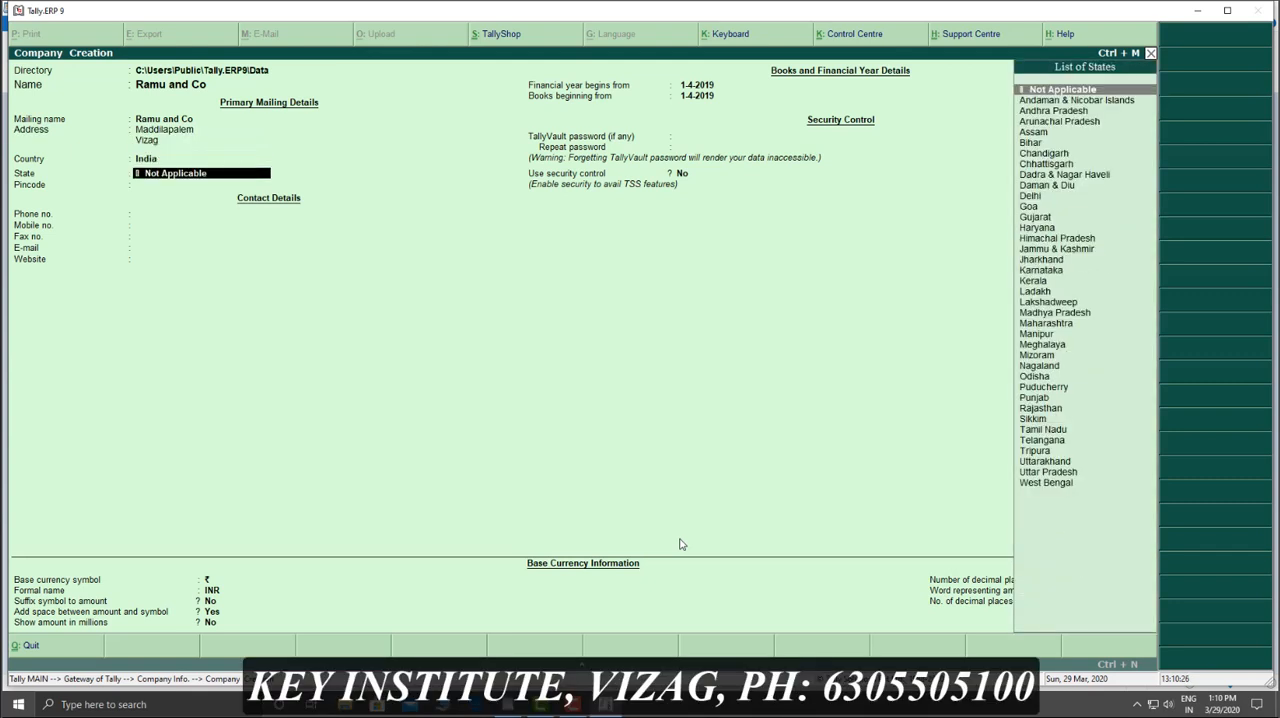
Step: Keep India as the country, set the state to Andhra Pradesh and save the company
key("Down")
key("Down")
key("Return")
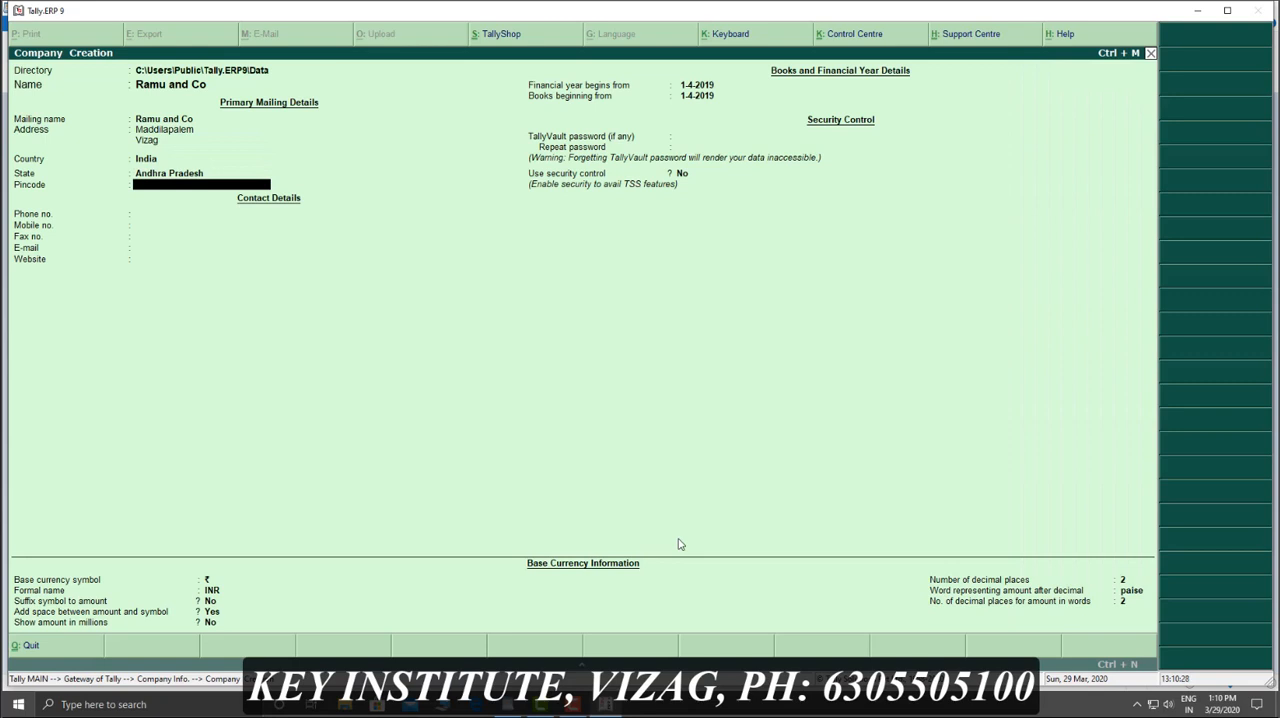
key("ctrl+a")
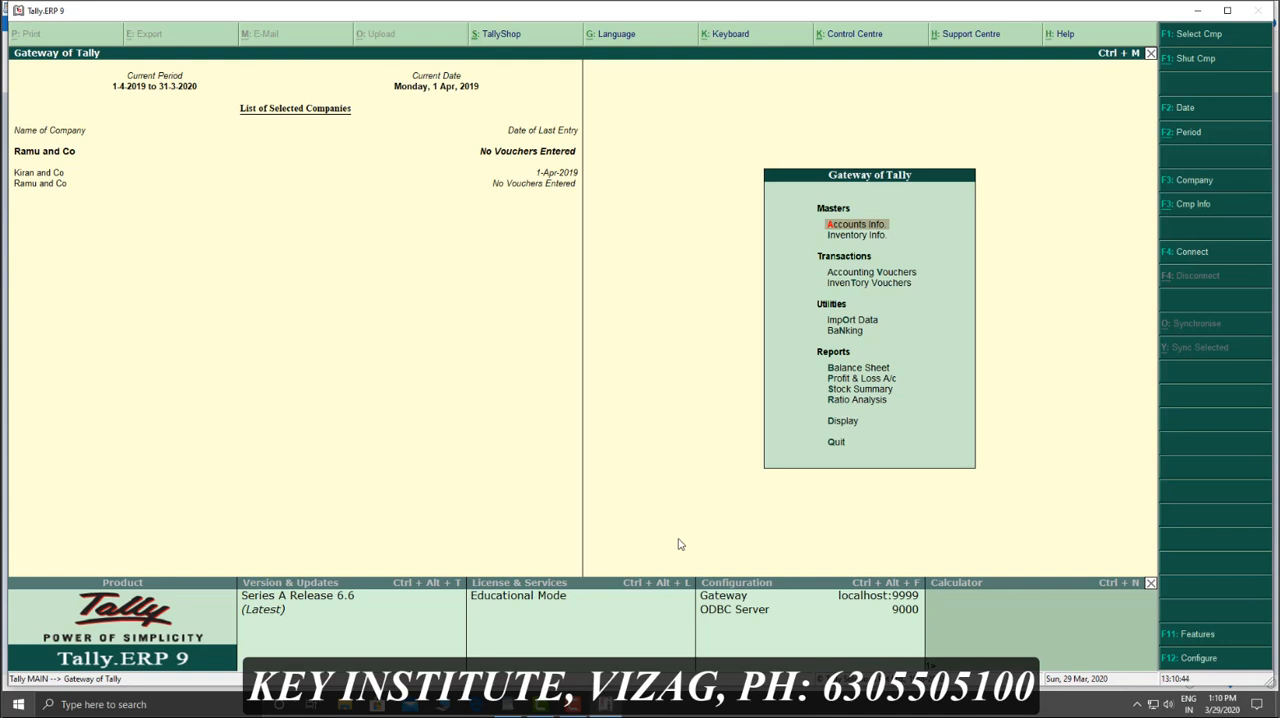
Step: Start creating multiple ledgers under All Items and add the business owner's ledger under Capital Account
key("a")
key("l")
key("r")
key("Return")
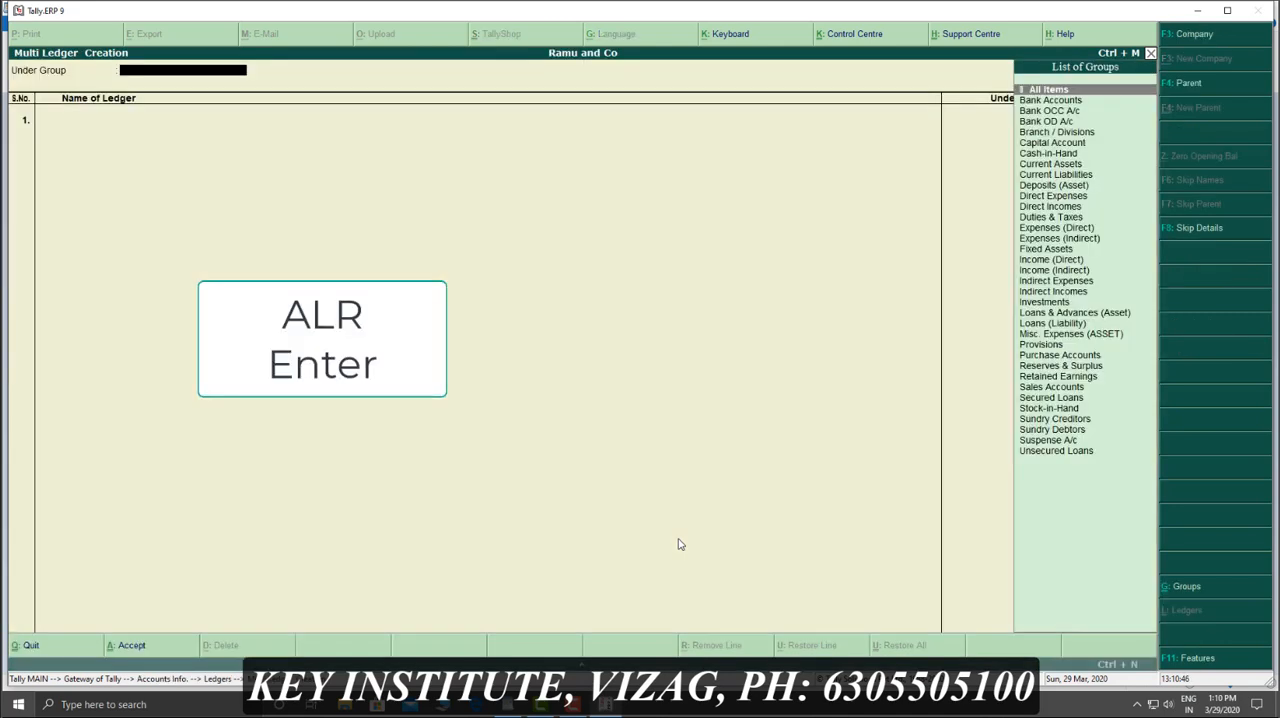
type("R")
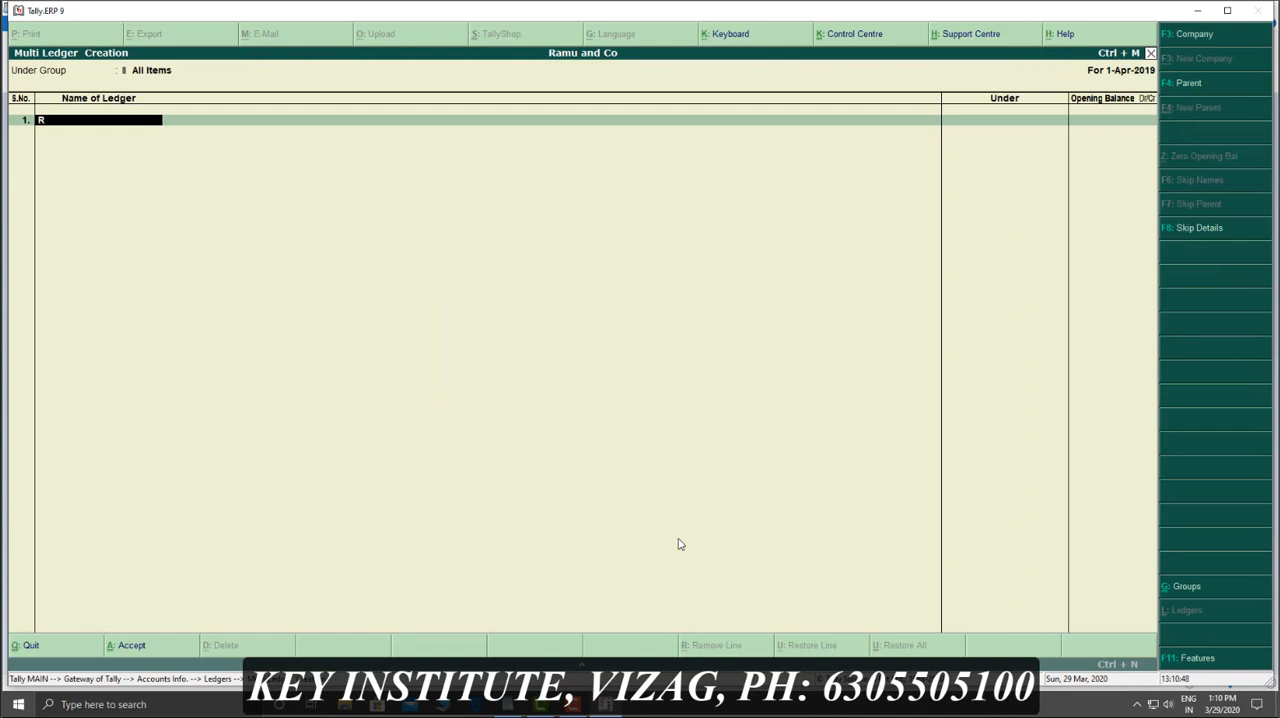
type("an")
key("BackSpace")
type("mu")
key("Return")
type("cap")
key("Return")
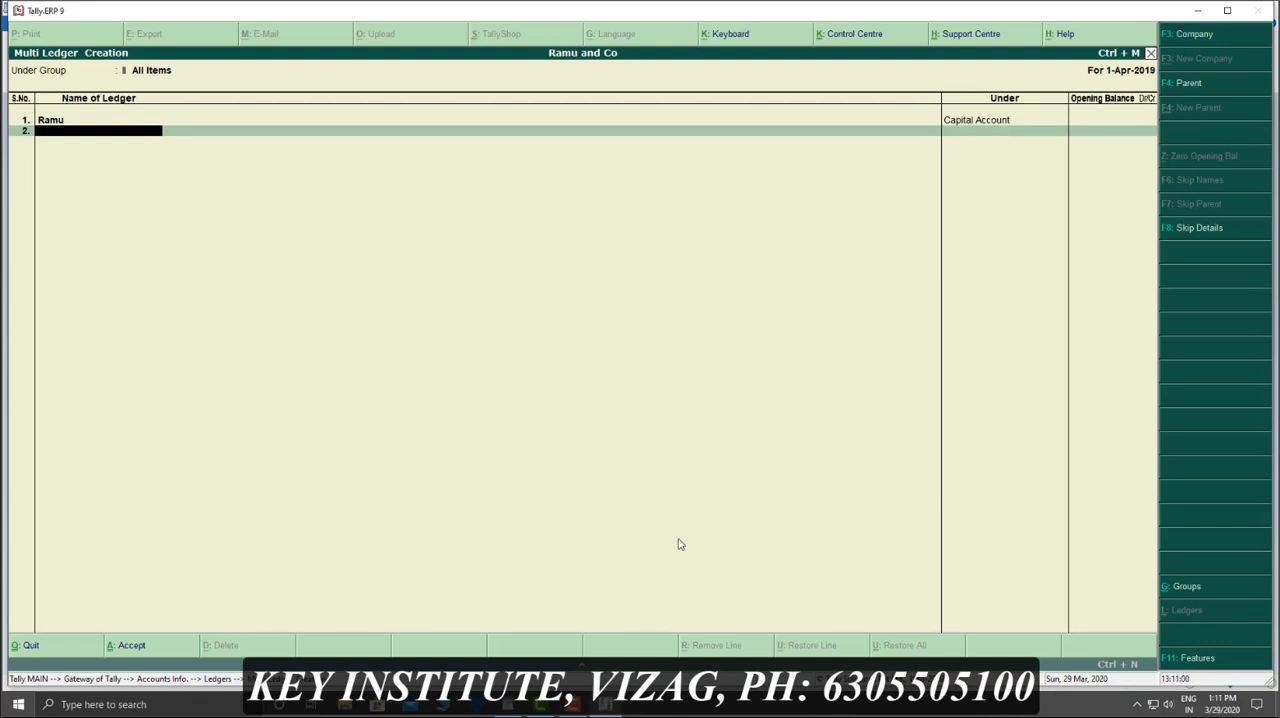
Step: Add a ledger named HDFC under Bank Accounts
type("HDFC")
key("Return")
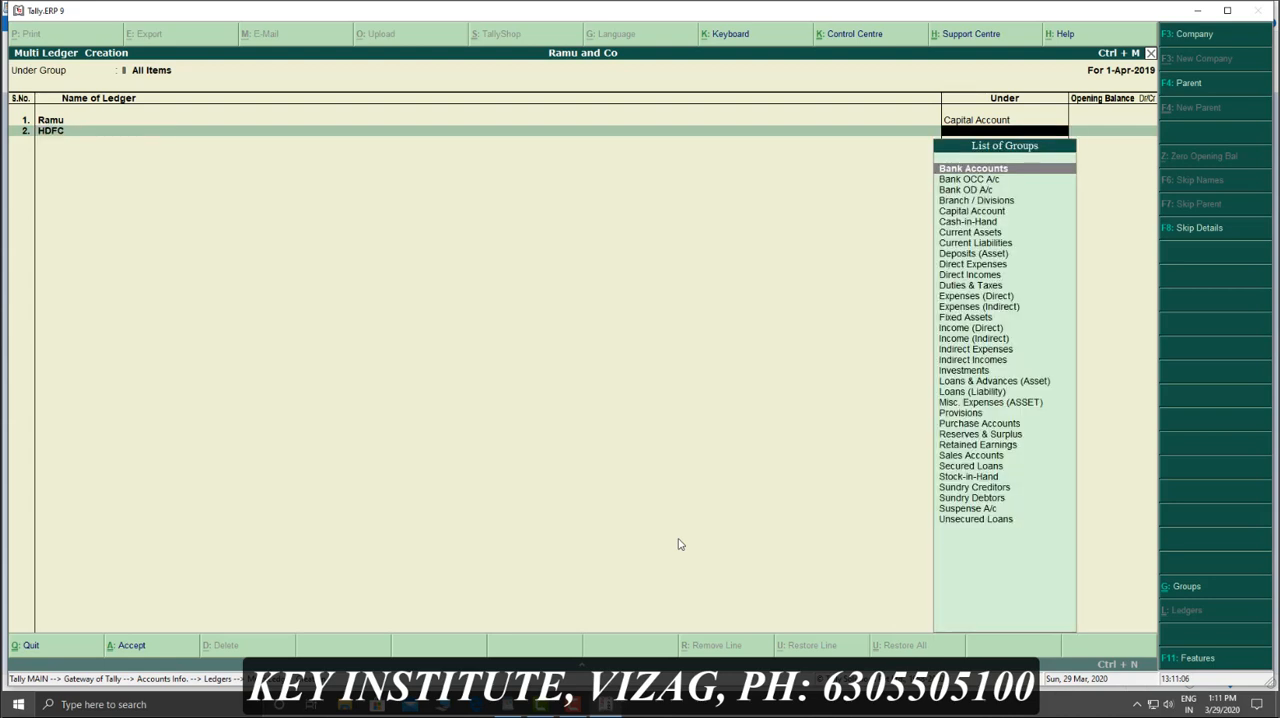
type("Ba")
key("Return")
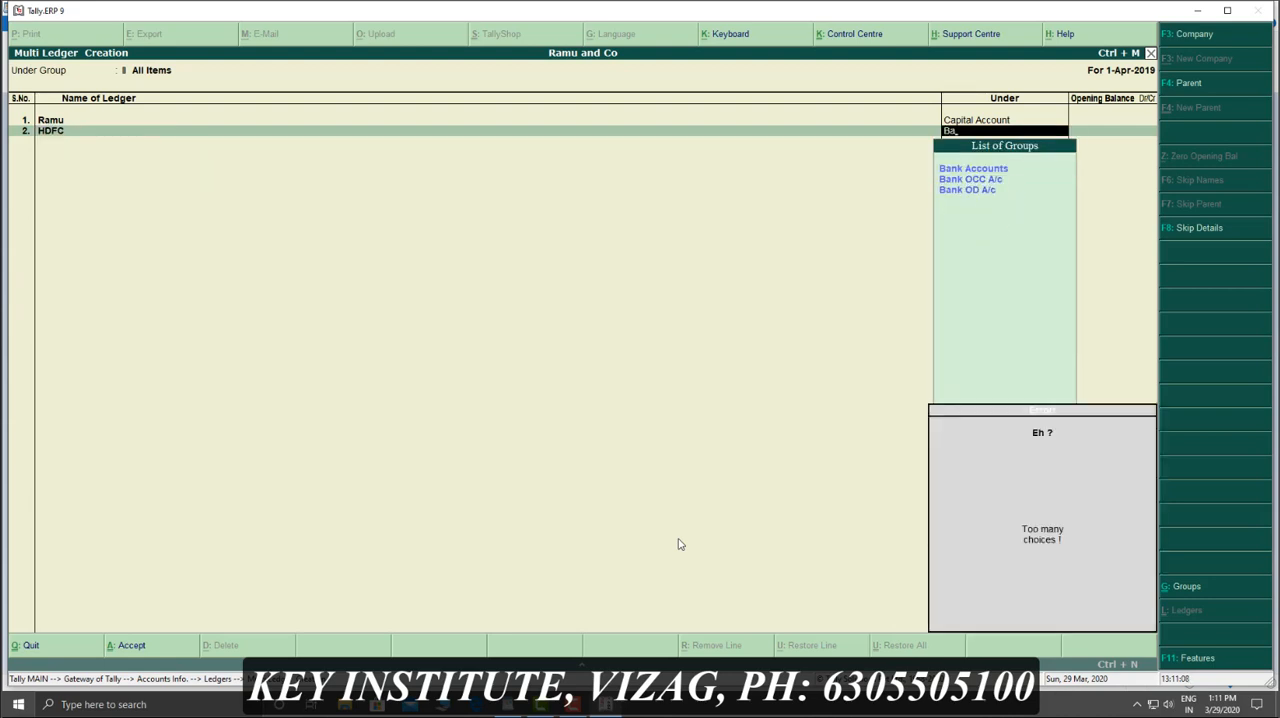
key("Return")
key("Return")
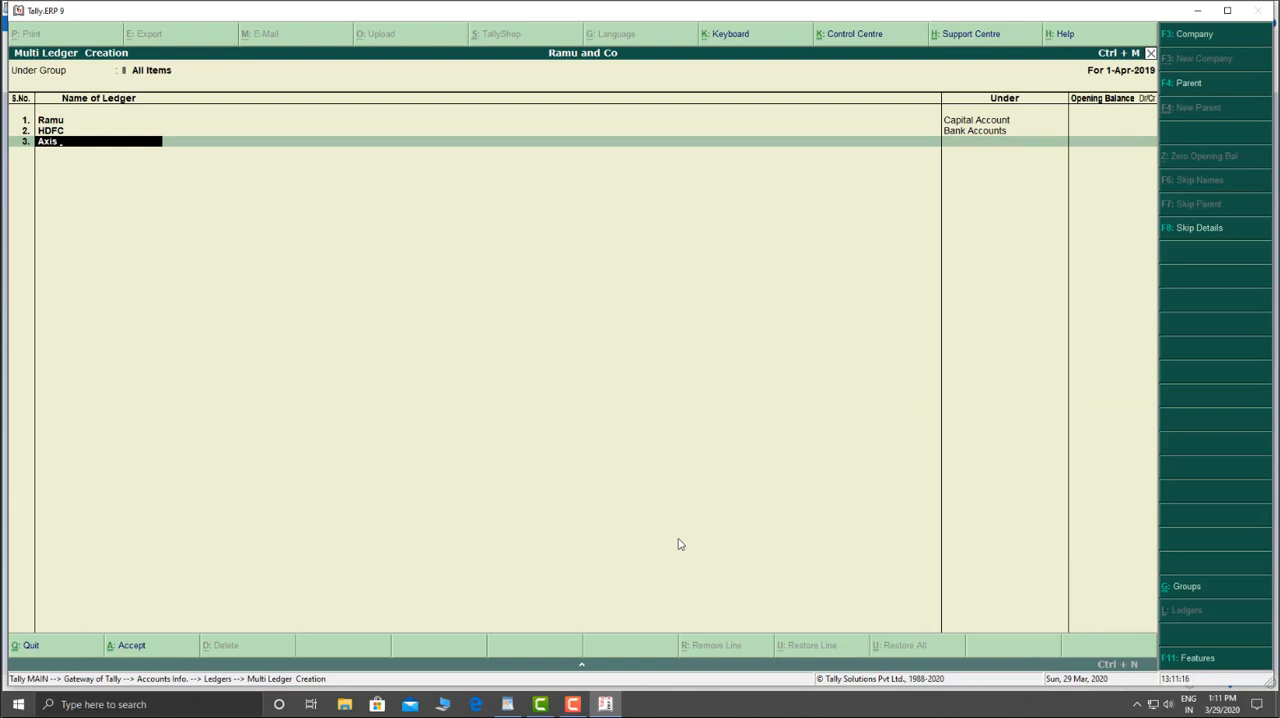
Step: Add the ledgers Axis and Sbi, both under Bank Accounts
key("Return")
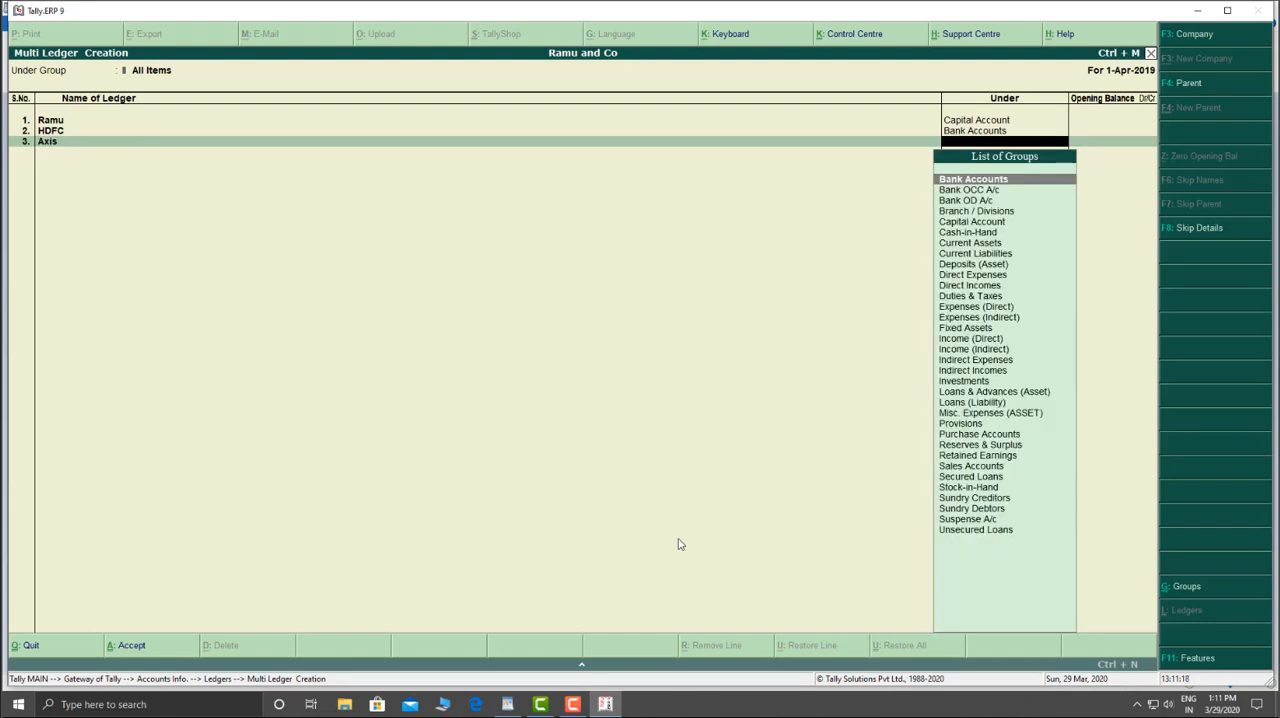
key("Return")
key("Return")
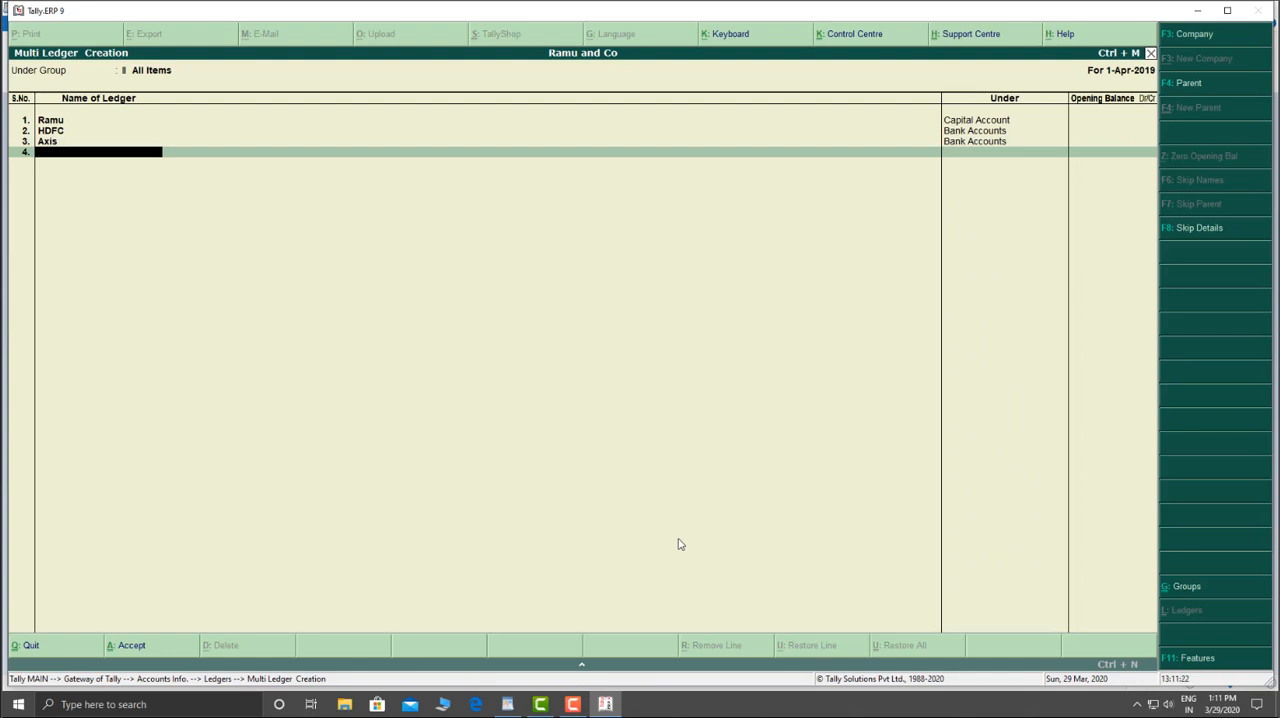
type("Sbi")
key("Return")
key("Return")
key("Return")
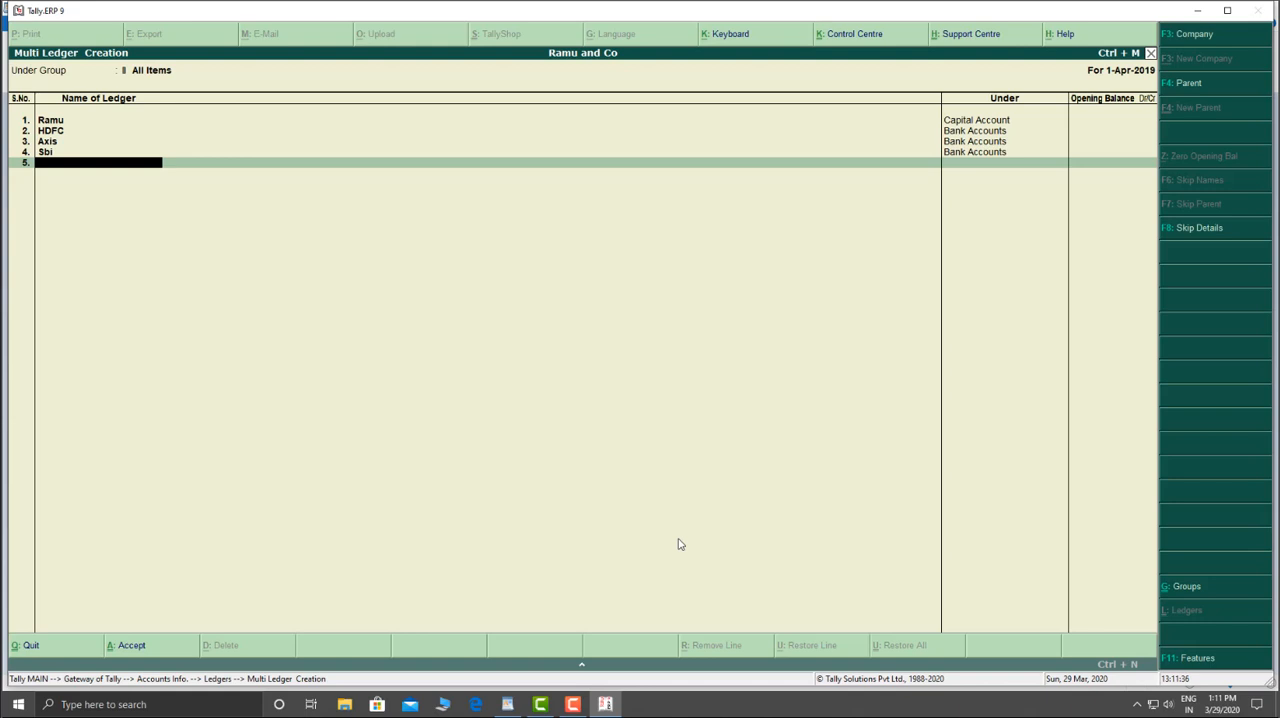
Step: Add a Mobile ledger under Fixed Assets, save the ledger list and return to the Gateway of Tally
type("Mobile")
key("Return")
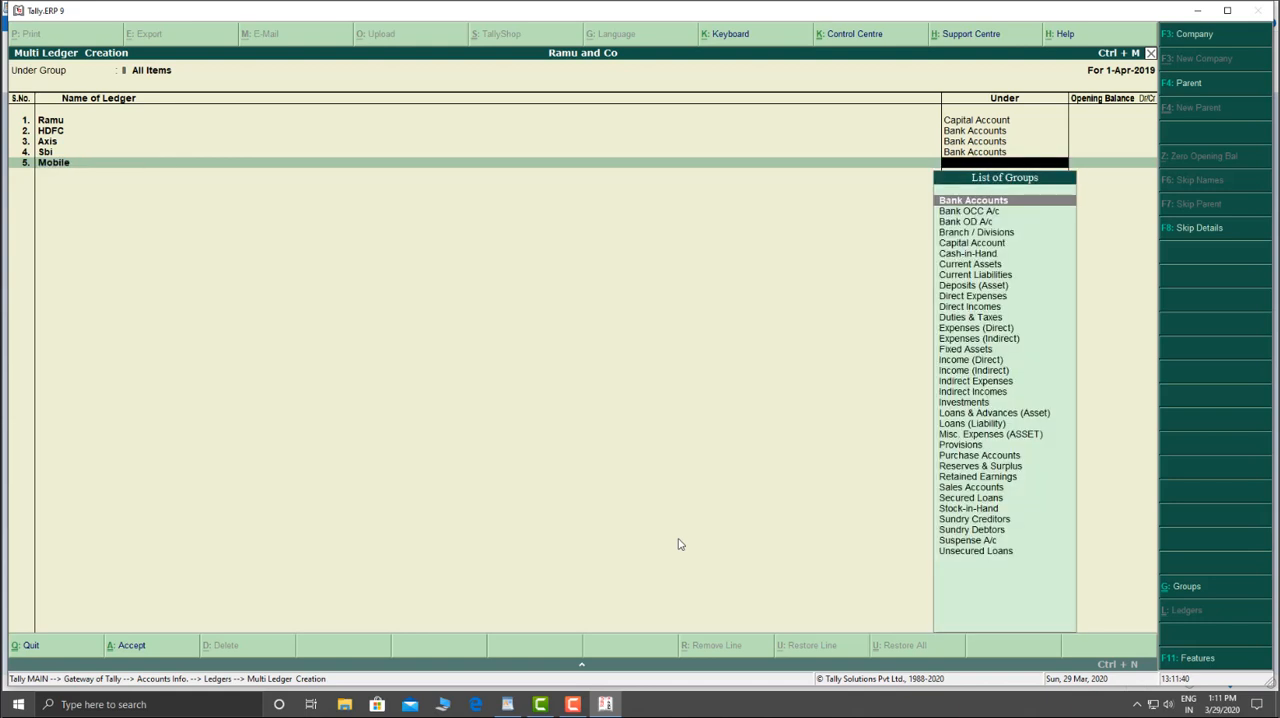
type("fix")
key("Return")
key("Return")
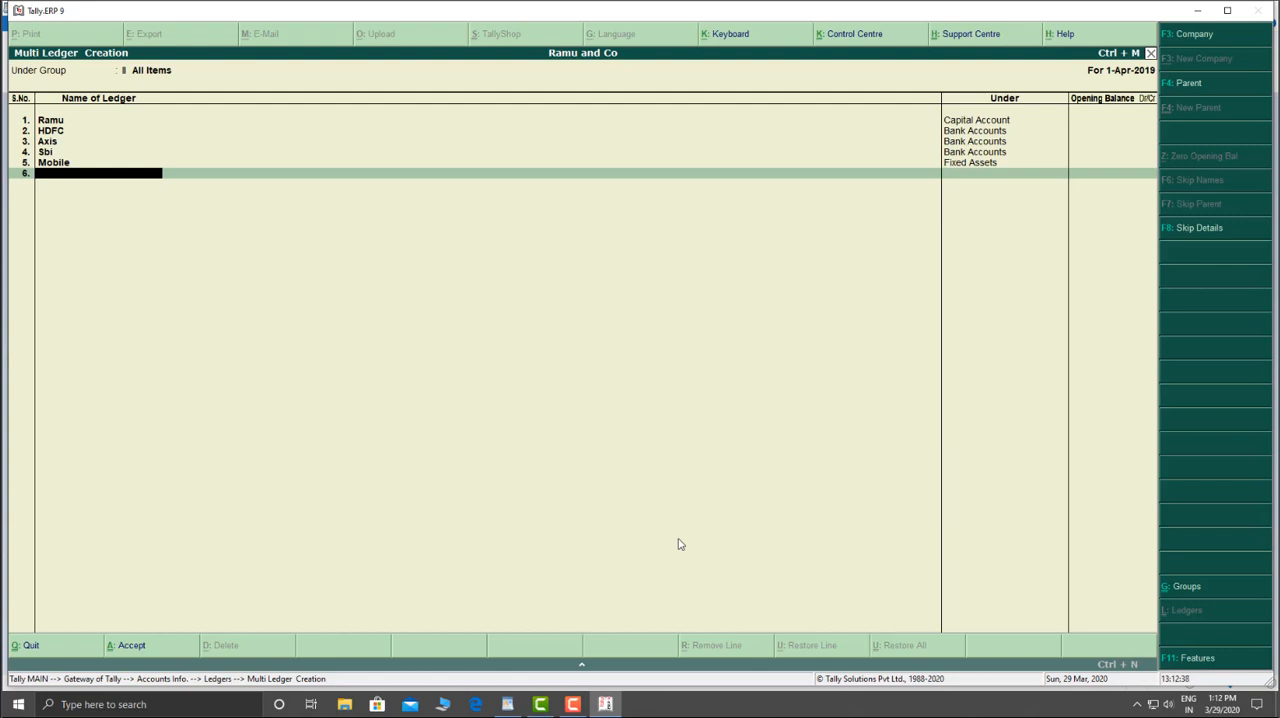
key("Return")
key("Return")
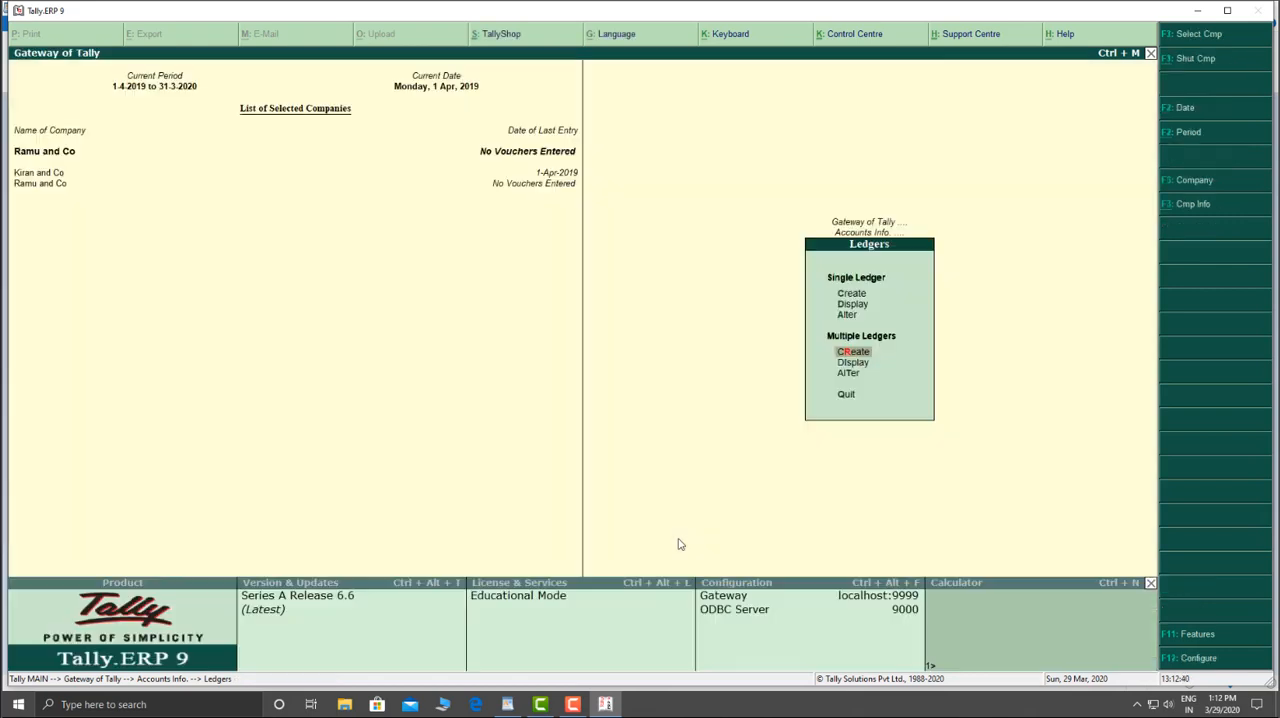
key("Escape")
key("Escape")
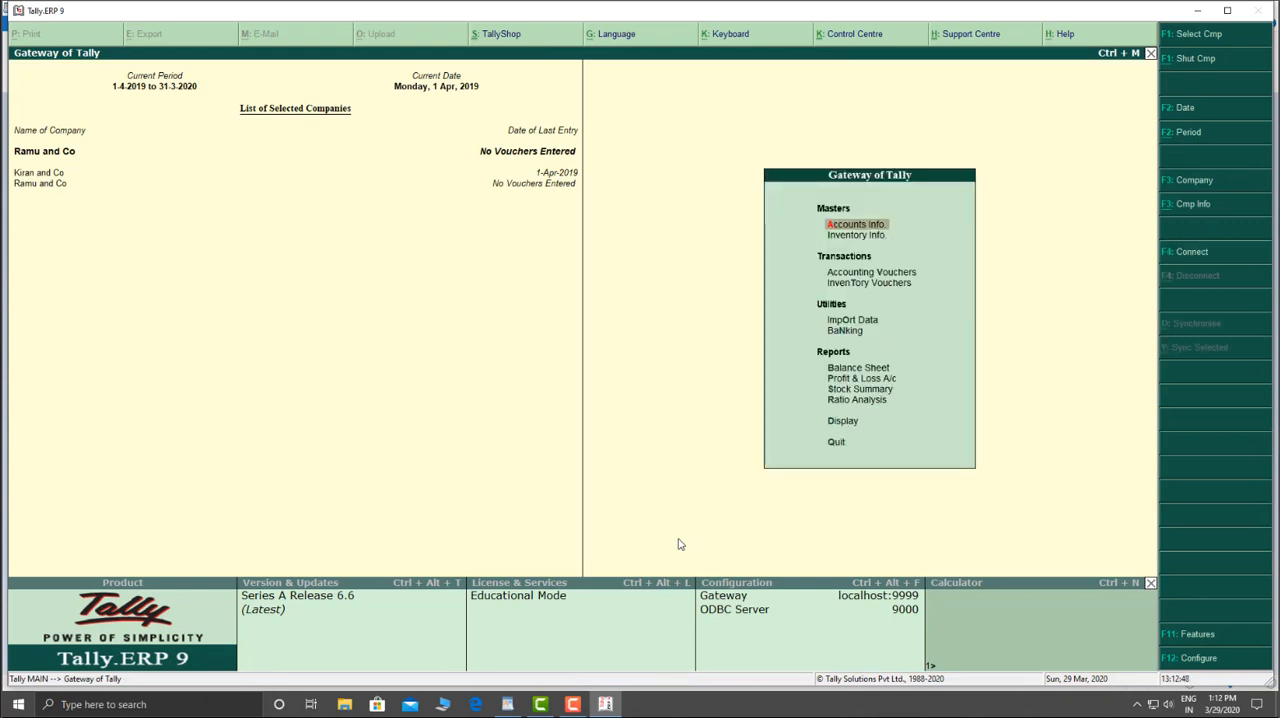
Step: Record a receipt voucher with Cash as the account and 15,00,000 from the owner's capital ledger, and save it
key("v")
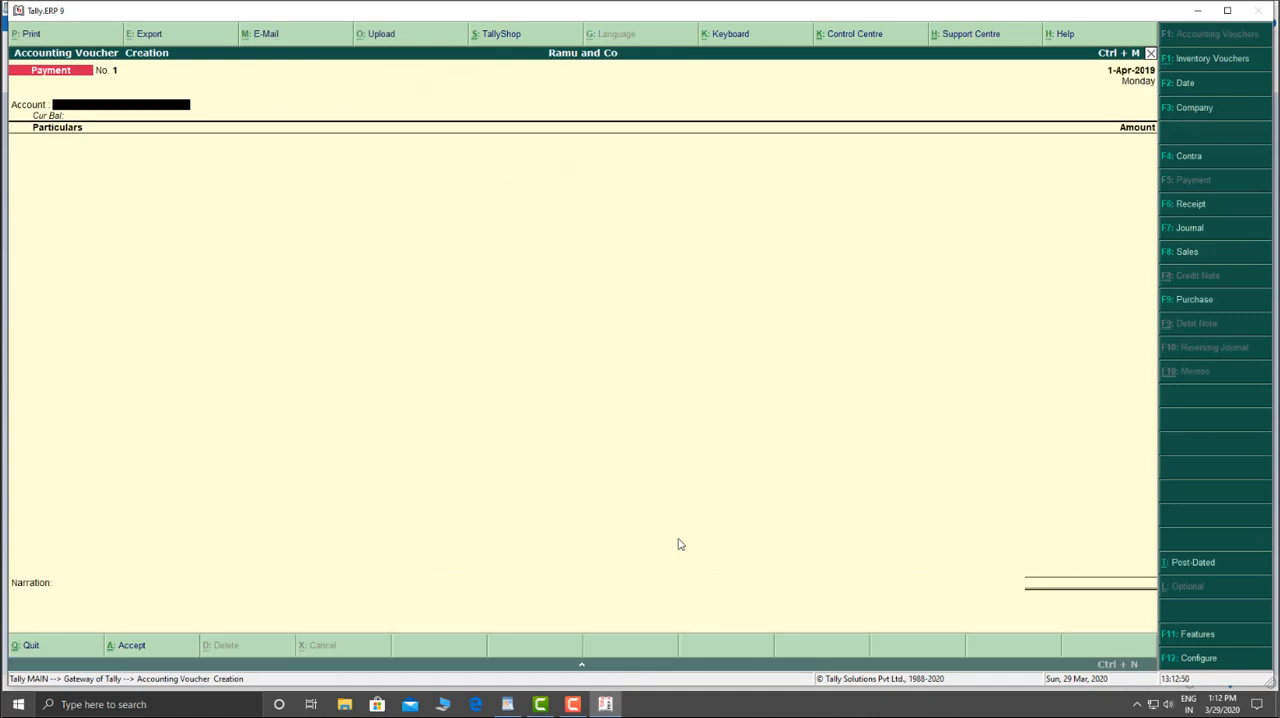
key("F6")
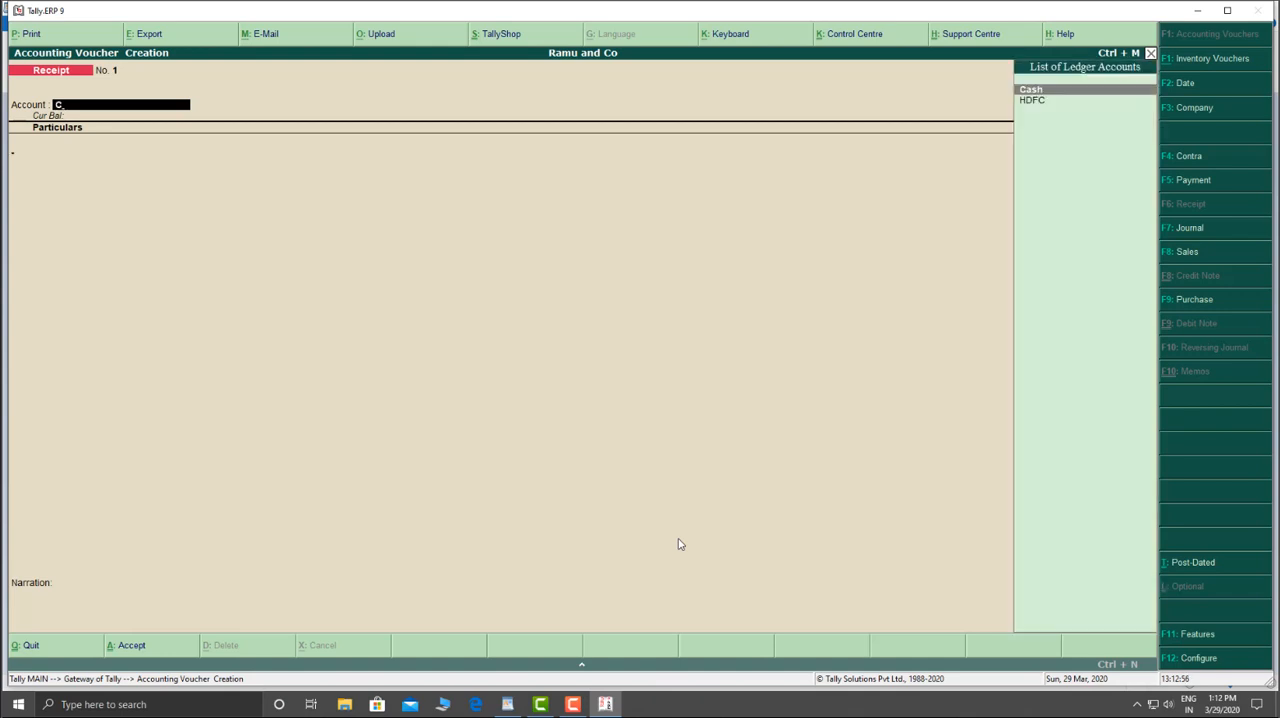
key("Return")
type("Ra")
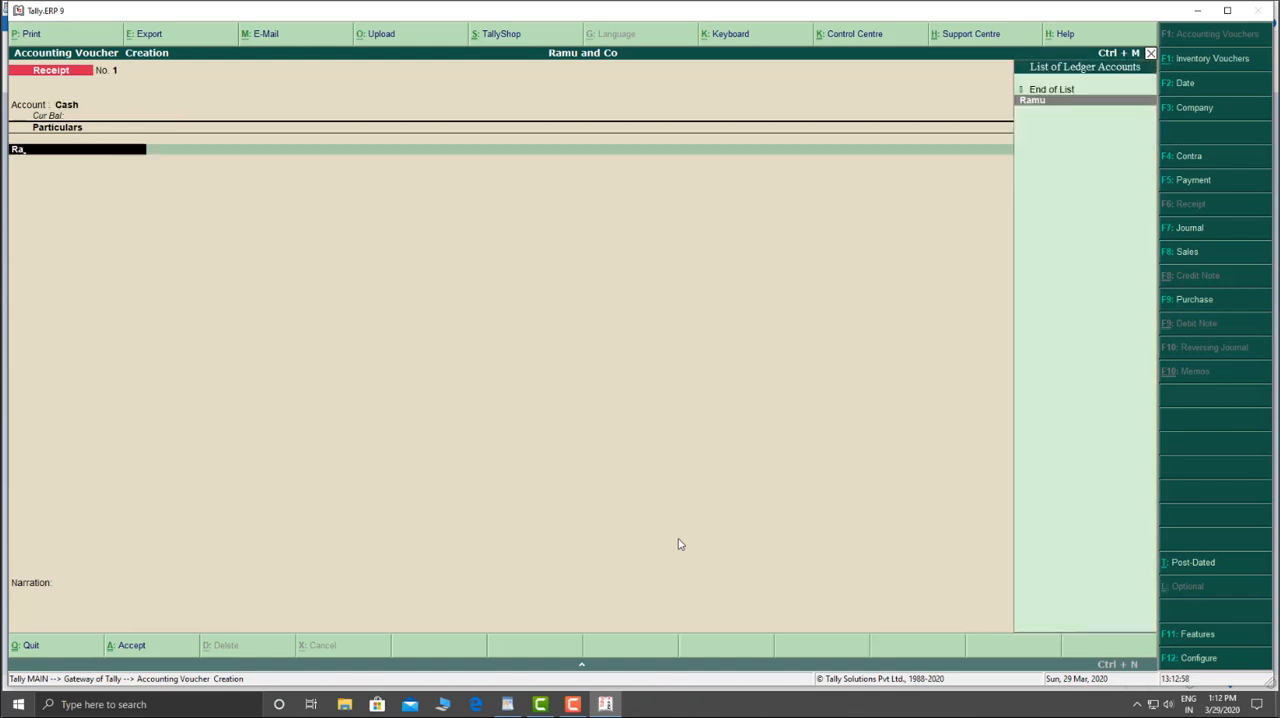
key("Return")
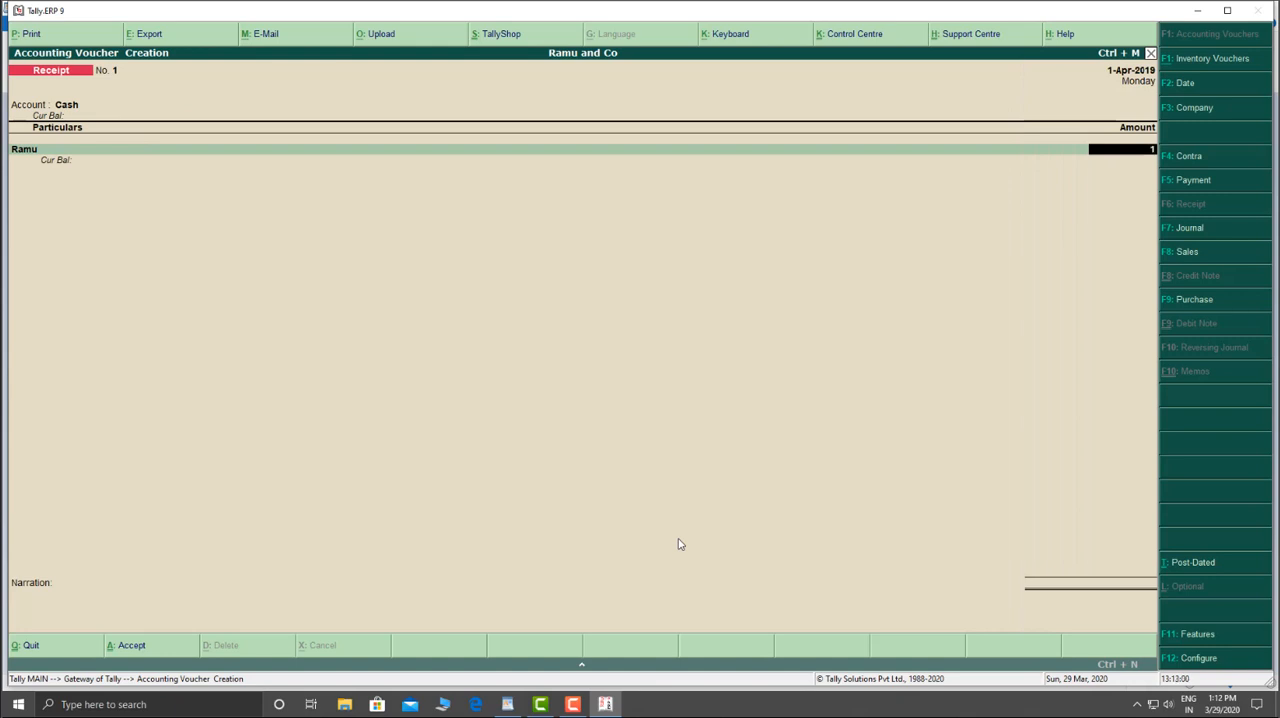
type("1500000")
key("Return")
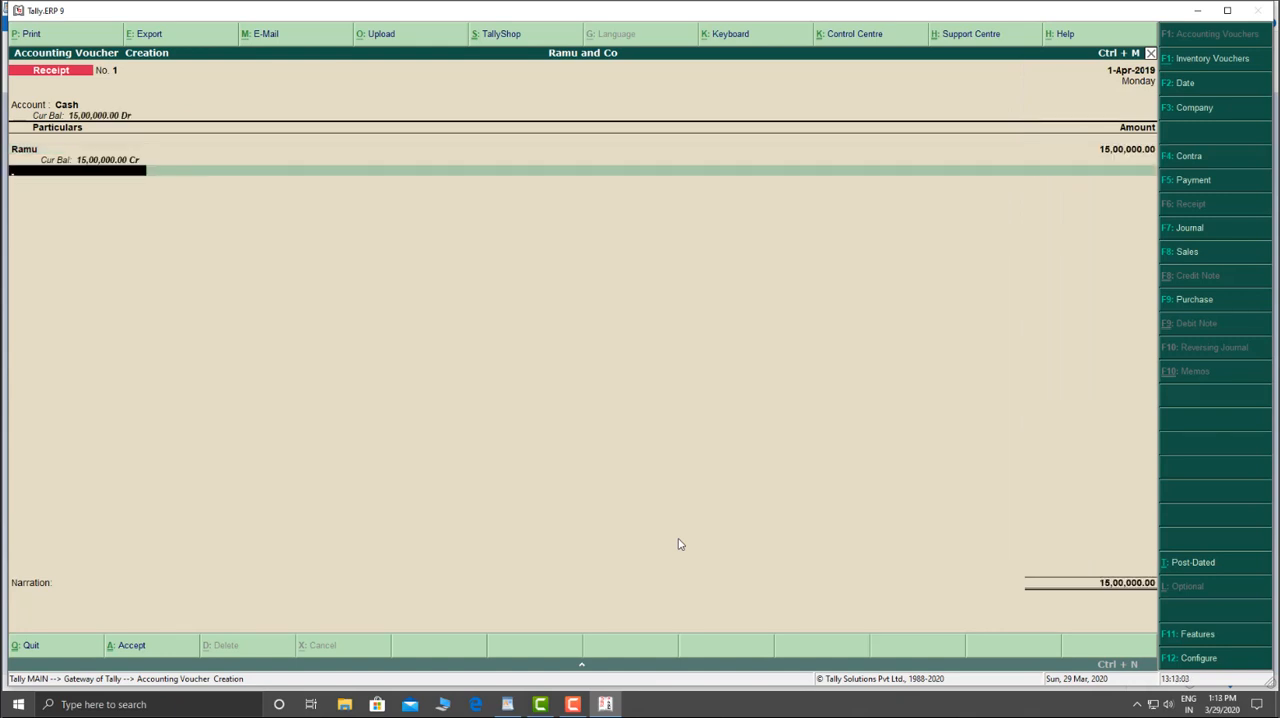
key("ctrl+a")
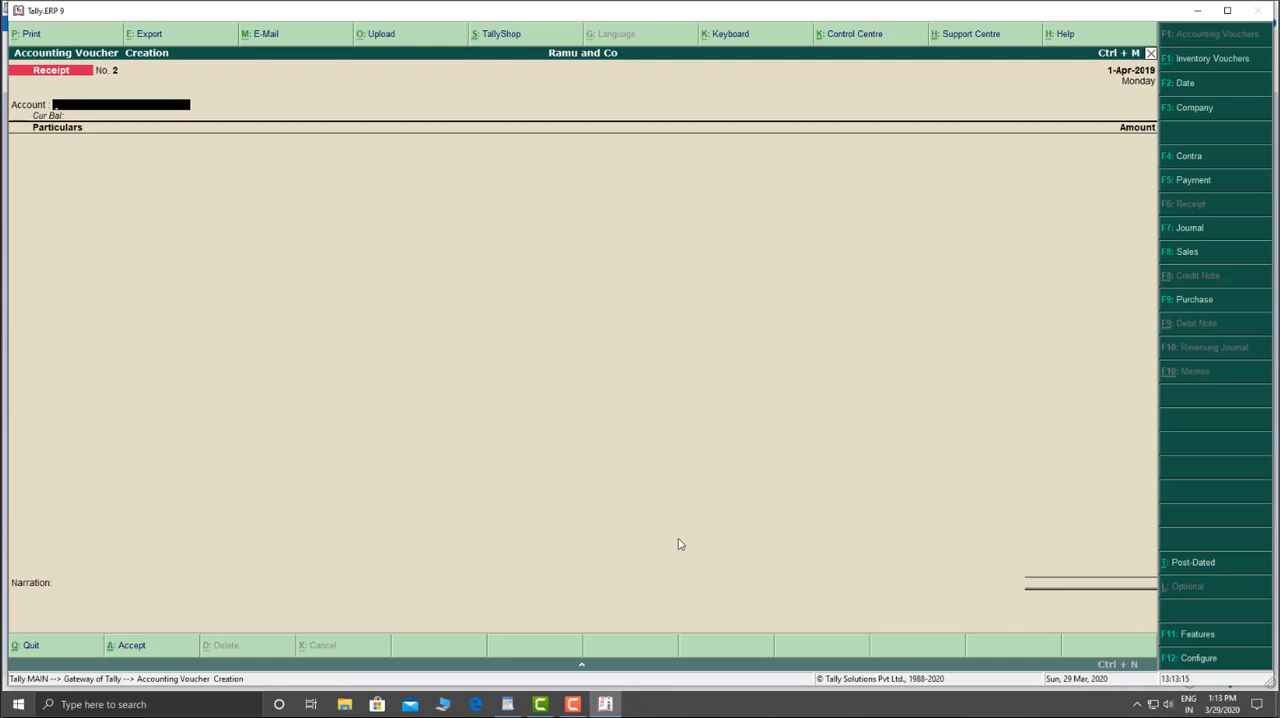
Step: Record a contra voucher depositing 5,00,000 from Cash into HDFC, leaving the narration empty, and save it
key("F4")
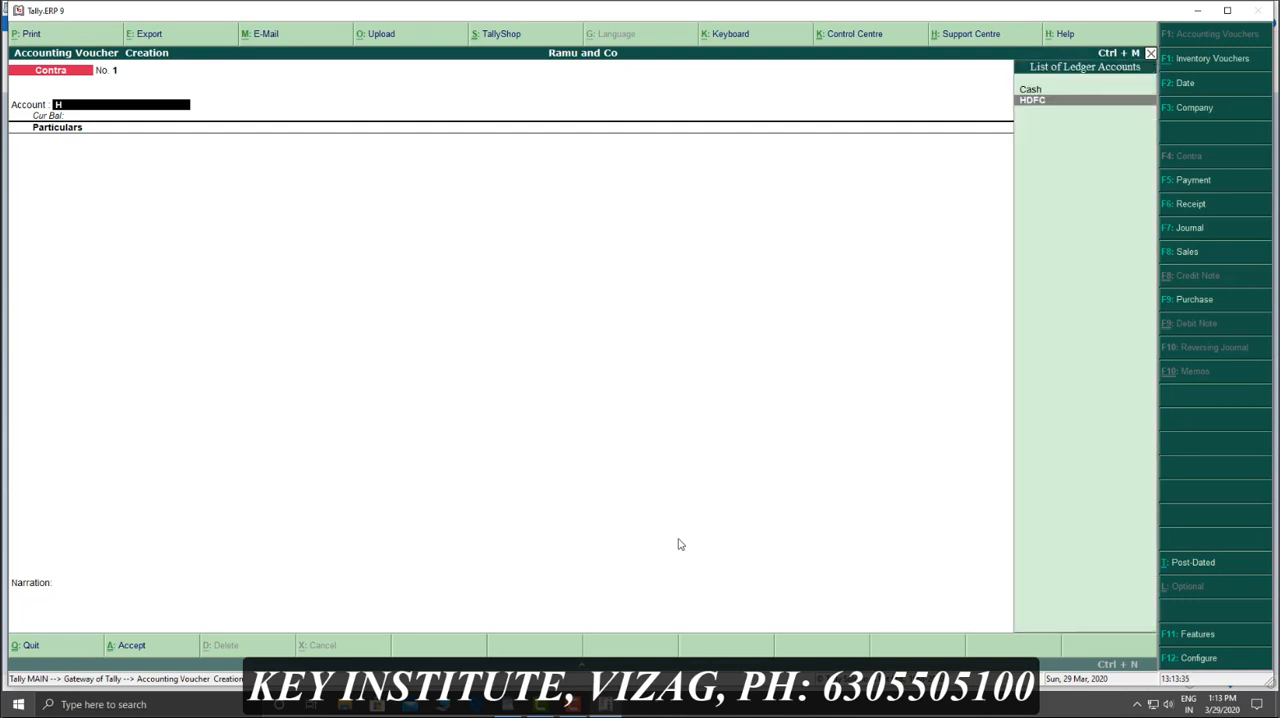
key("Return")
key("Return")
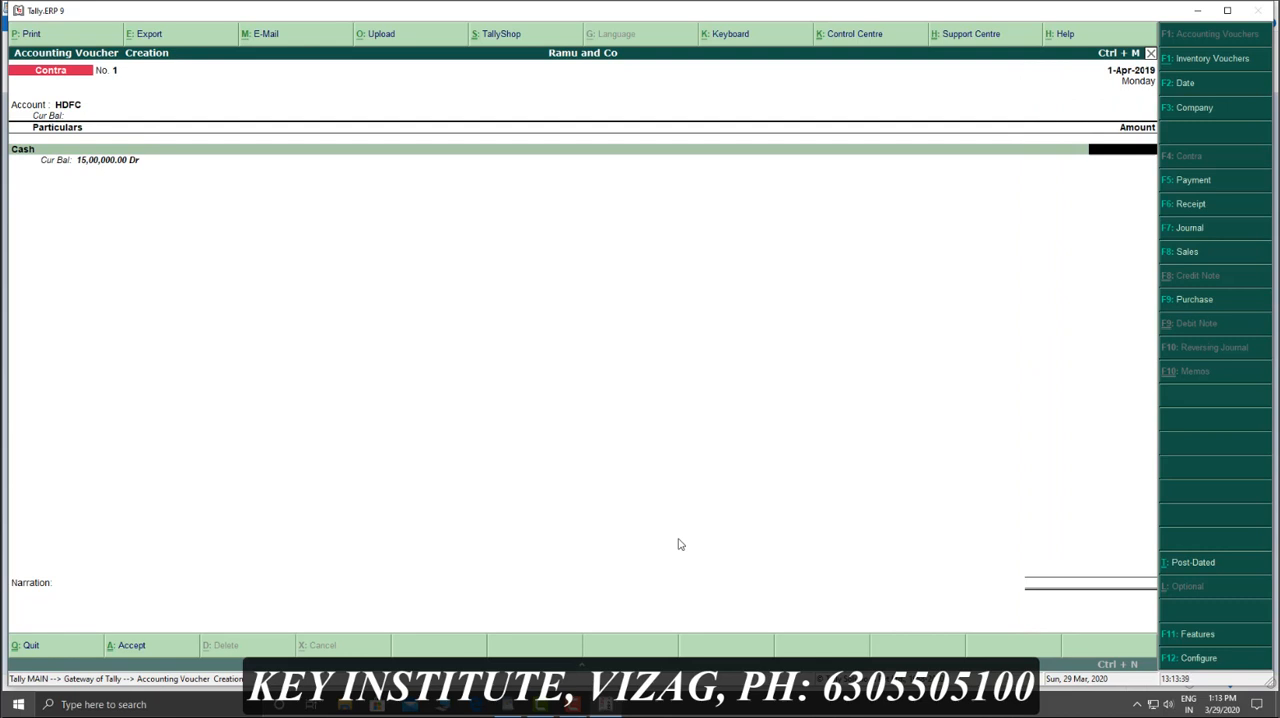
type("500000")
key("Return")
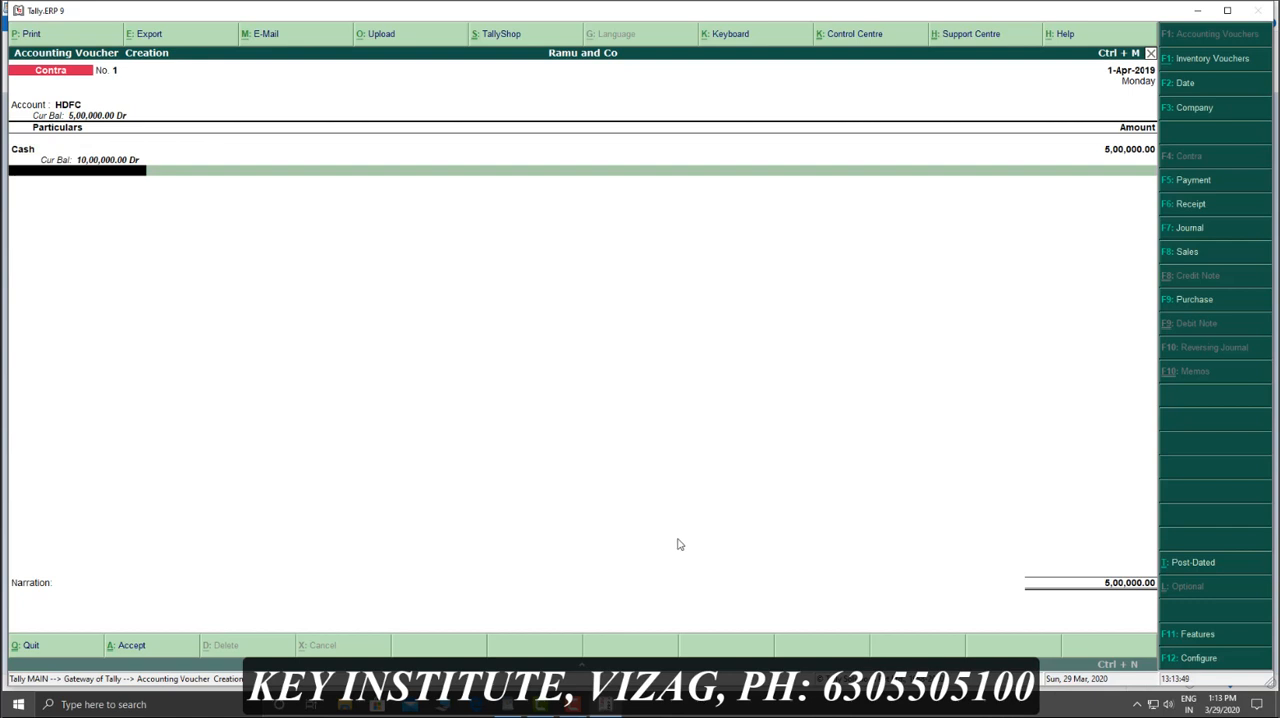
key("Return")
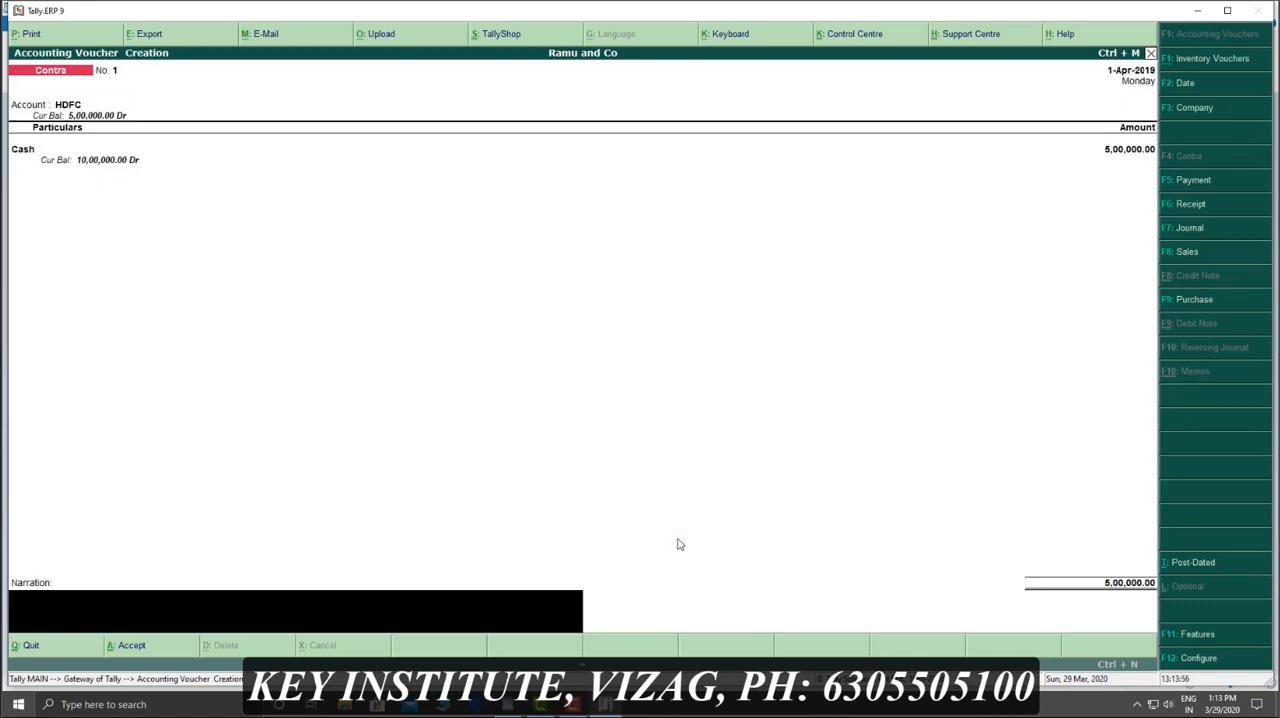
key("Return")
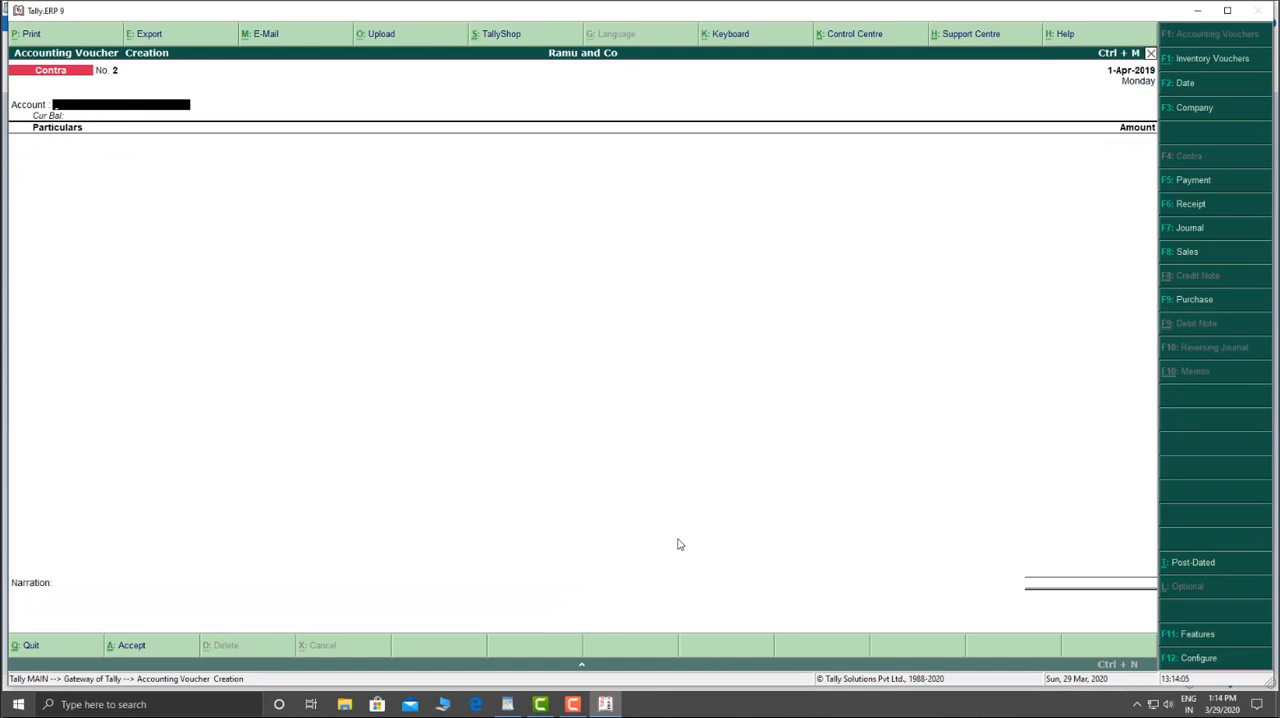
Step: Record a contra voucher depositing 3,50,000 from Cash into Axis, leaving the narration empty, and save it
type("A")
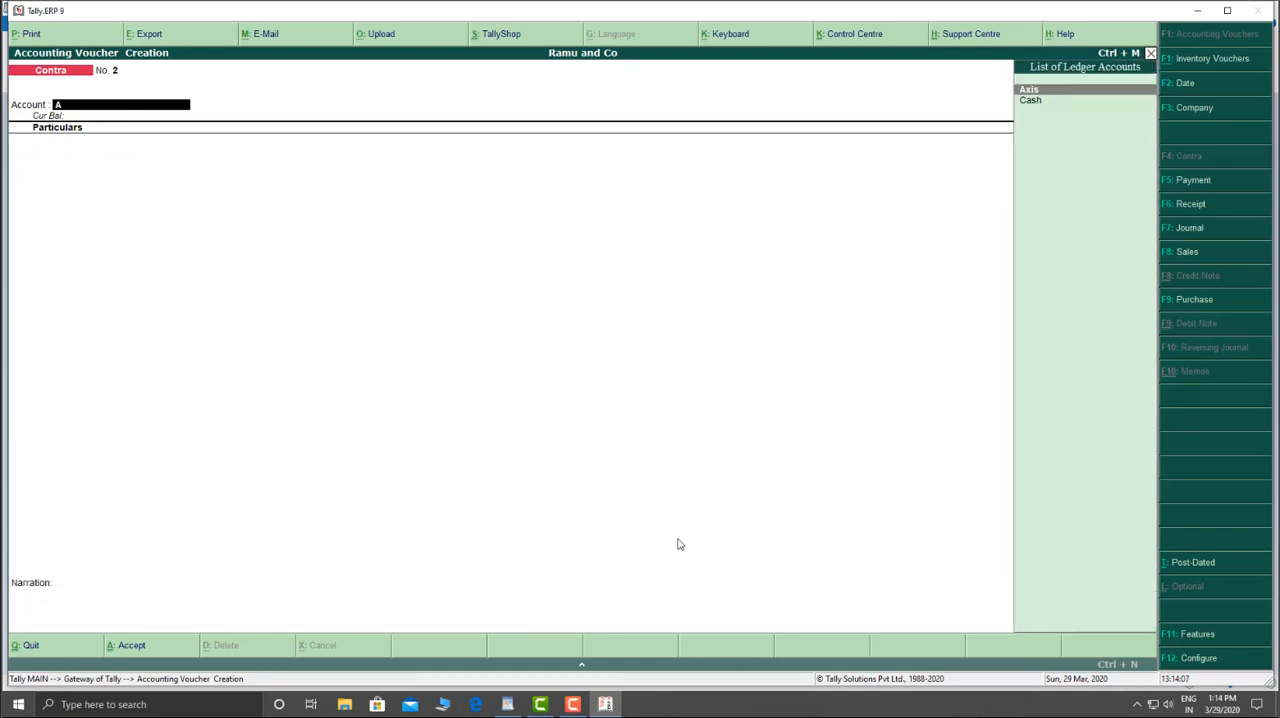
key("Return")
type("Ca")
key("Return")
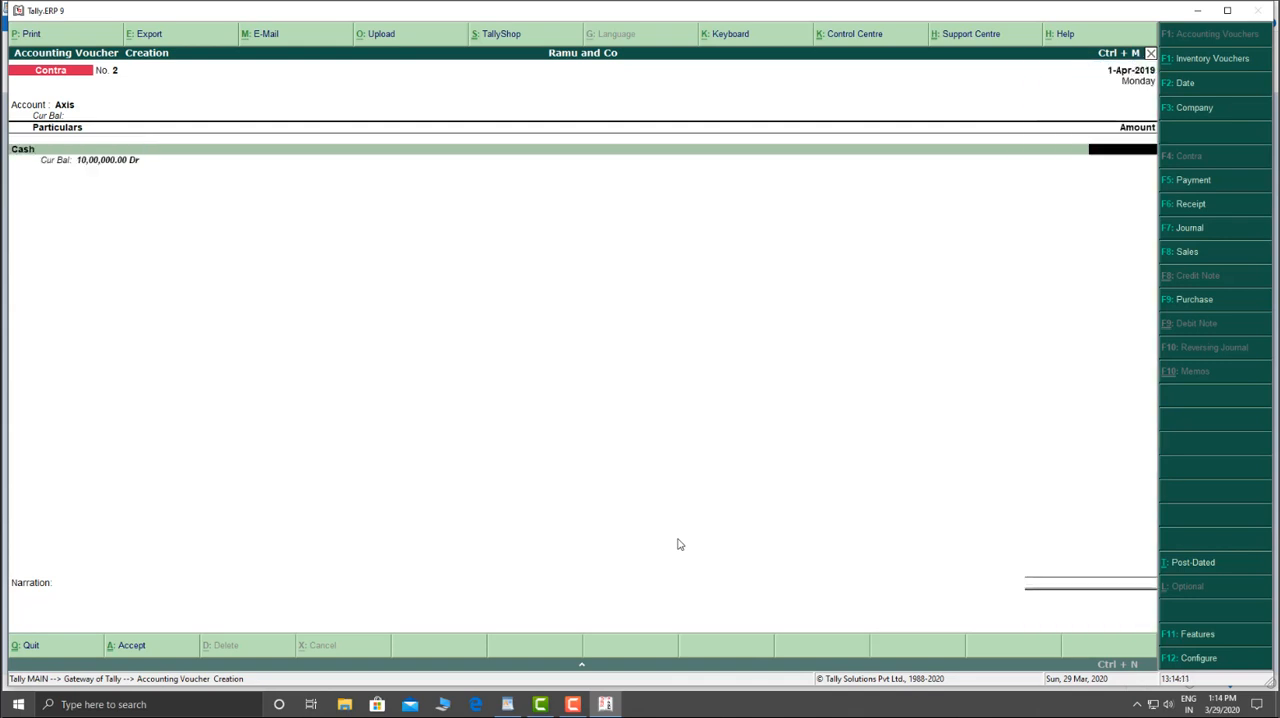
type("350000")
key("Return")
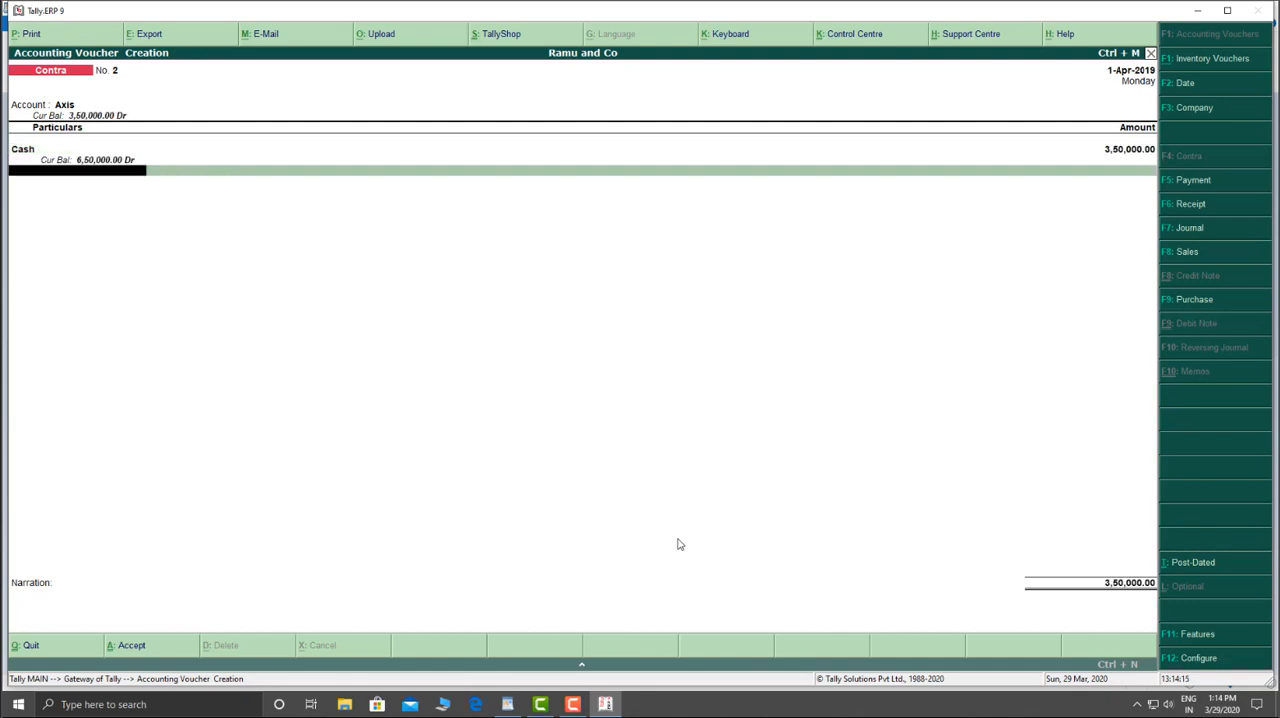
key("Return")
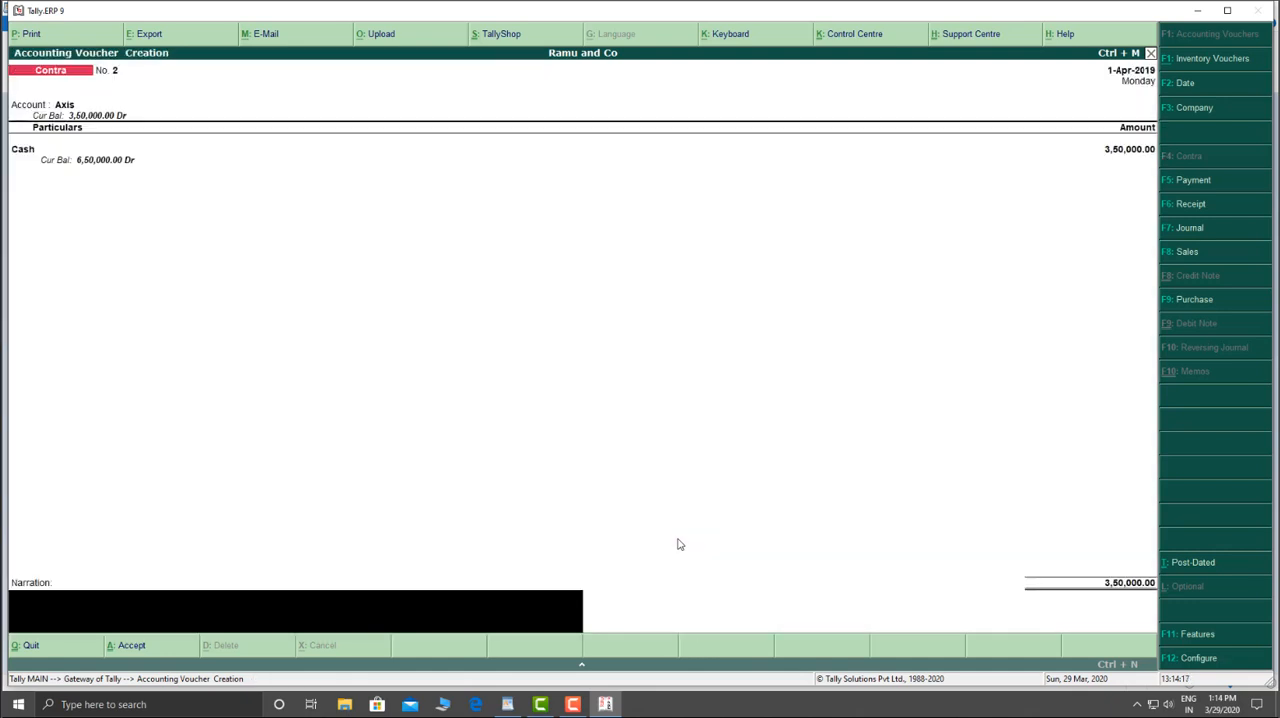
key("Return")
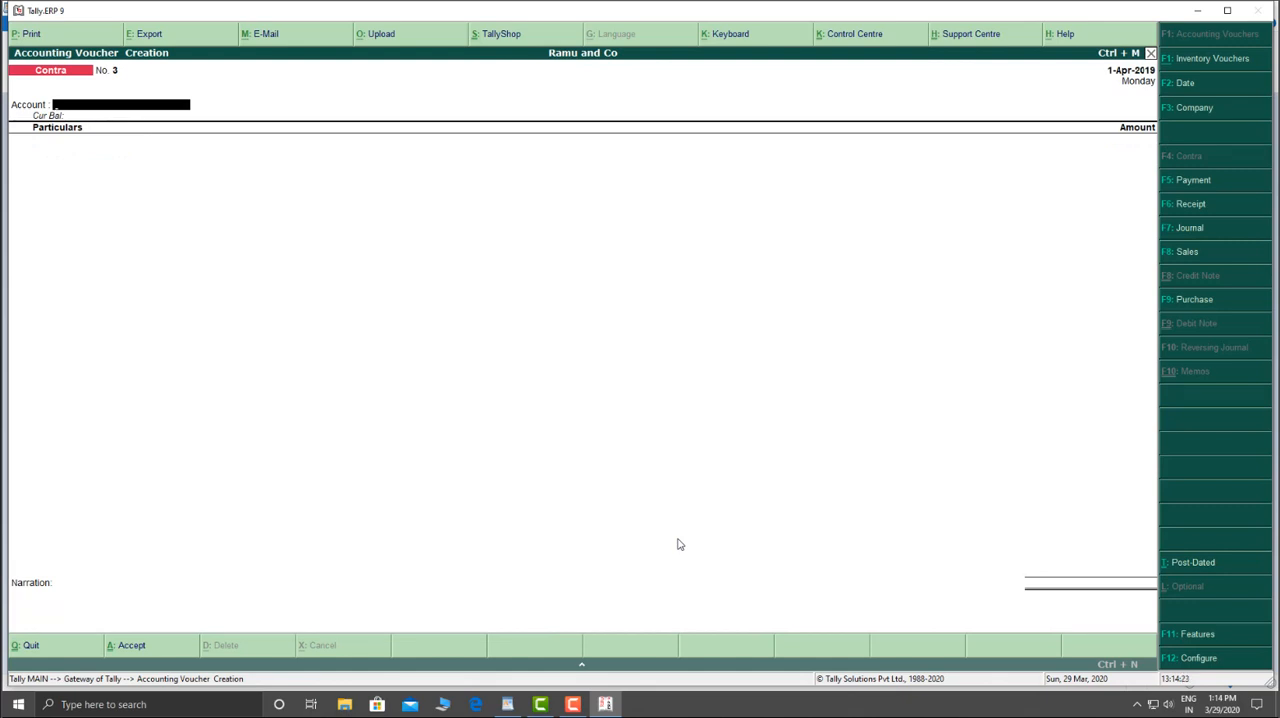
Step: Record a contra voucher depositing 3,00,000 from Cash into Sbi, and save it
type("S")
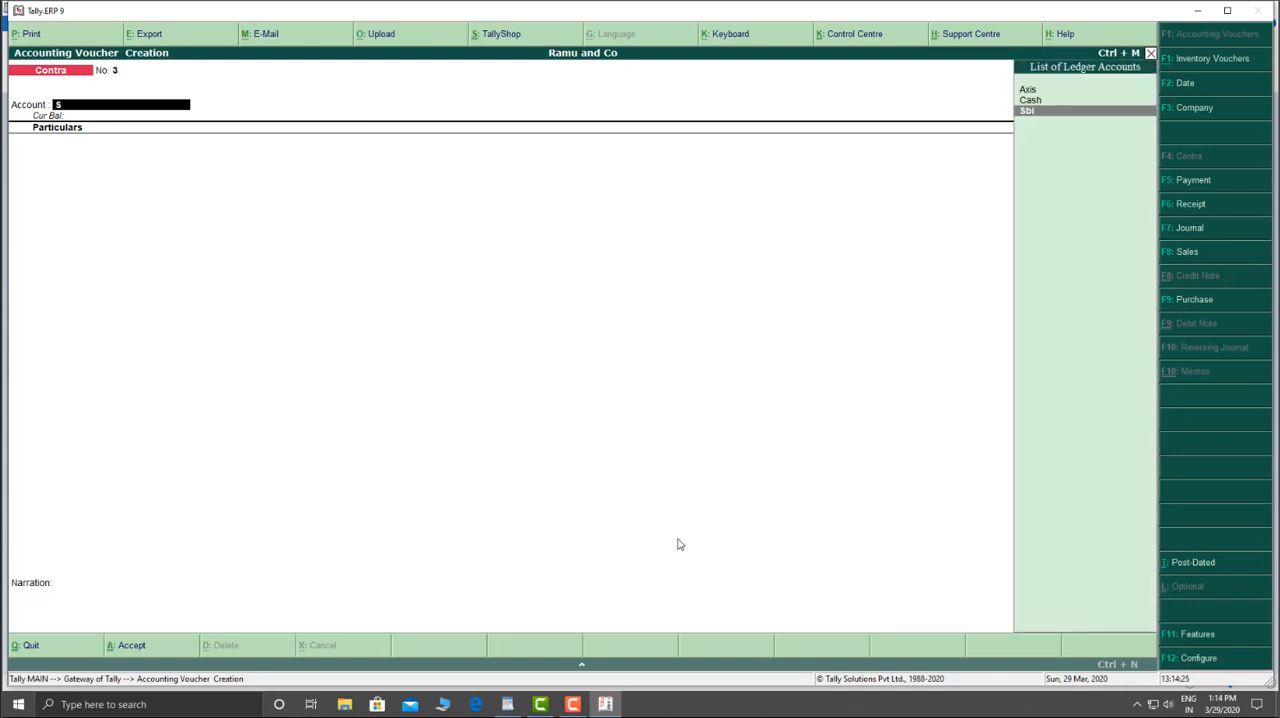
type("bi")
key("Return")
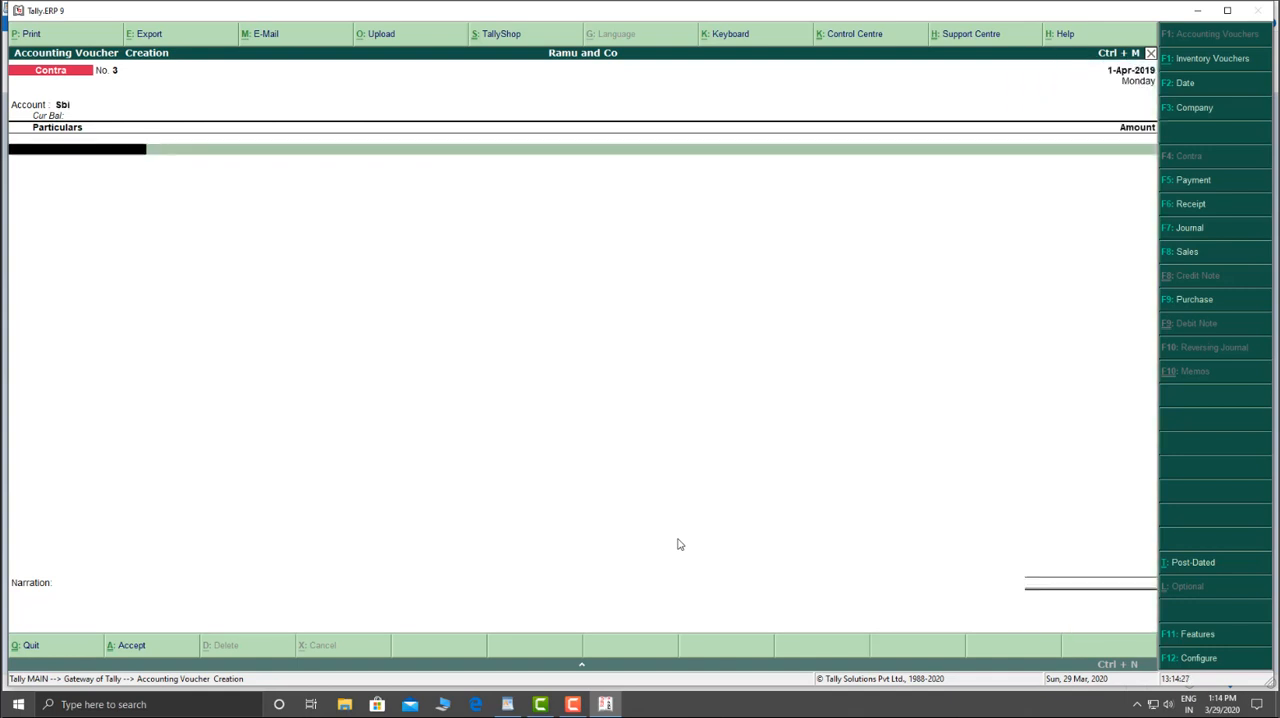
type("Cash")
key("Return")
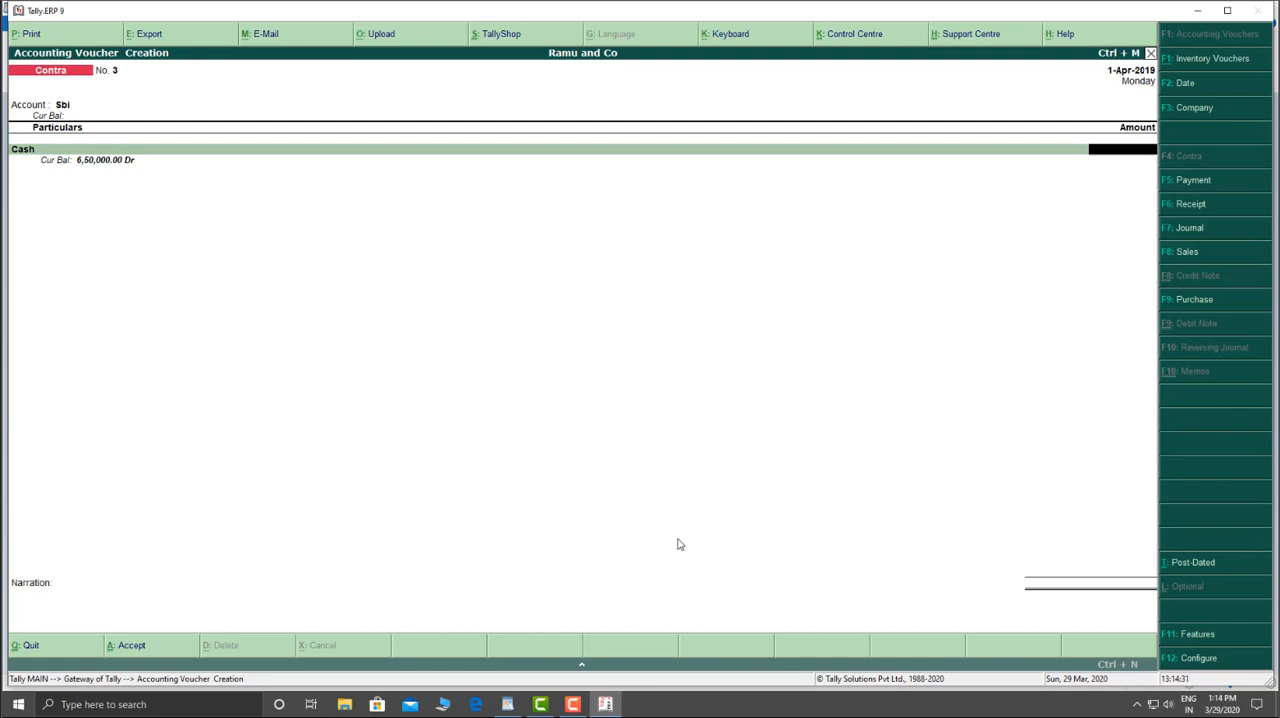
type("3,00,")
type("00000")
key("Return")
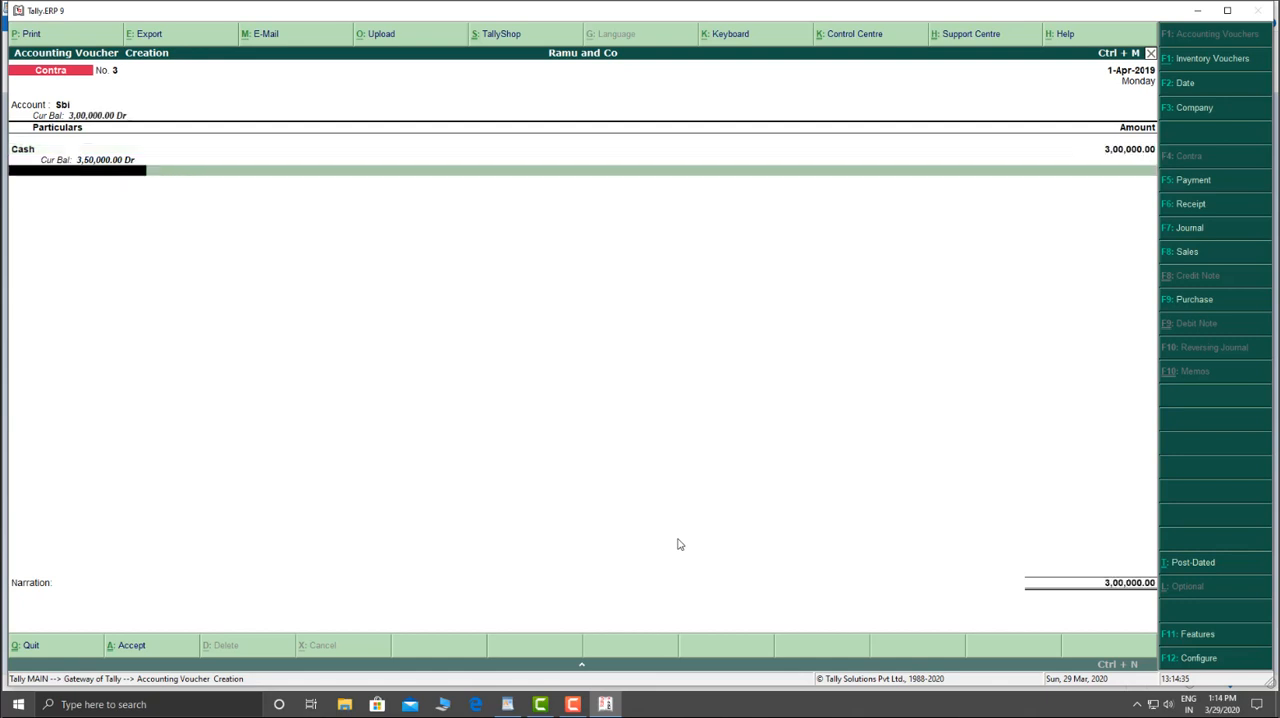
key("ctrl+a")
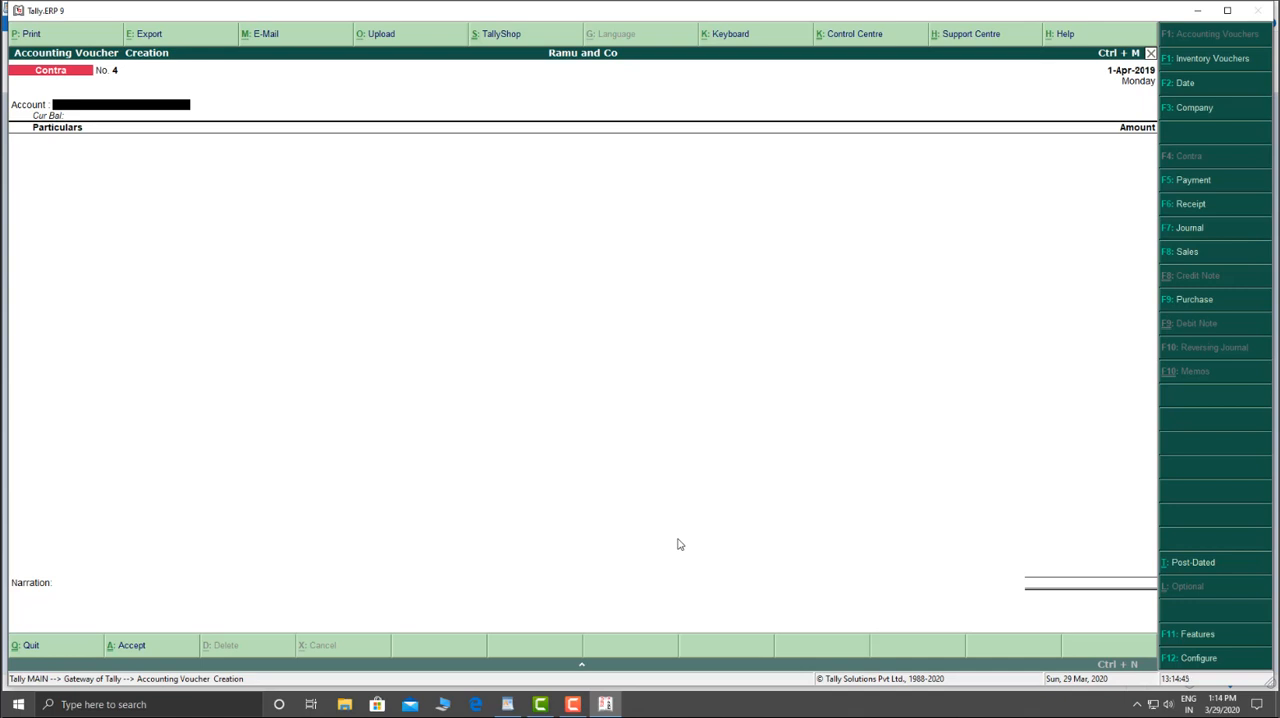
Step: Record a payment voucher with HDFC as the account and 15,000 for the Mobile ledger, and save it
key("F5")
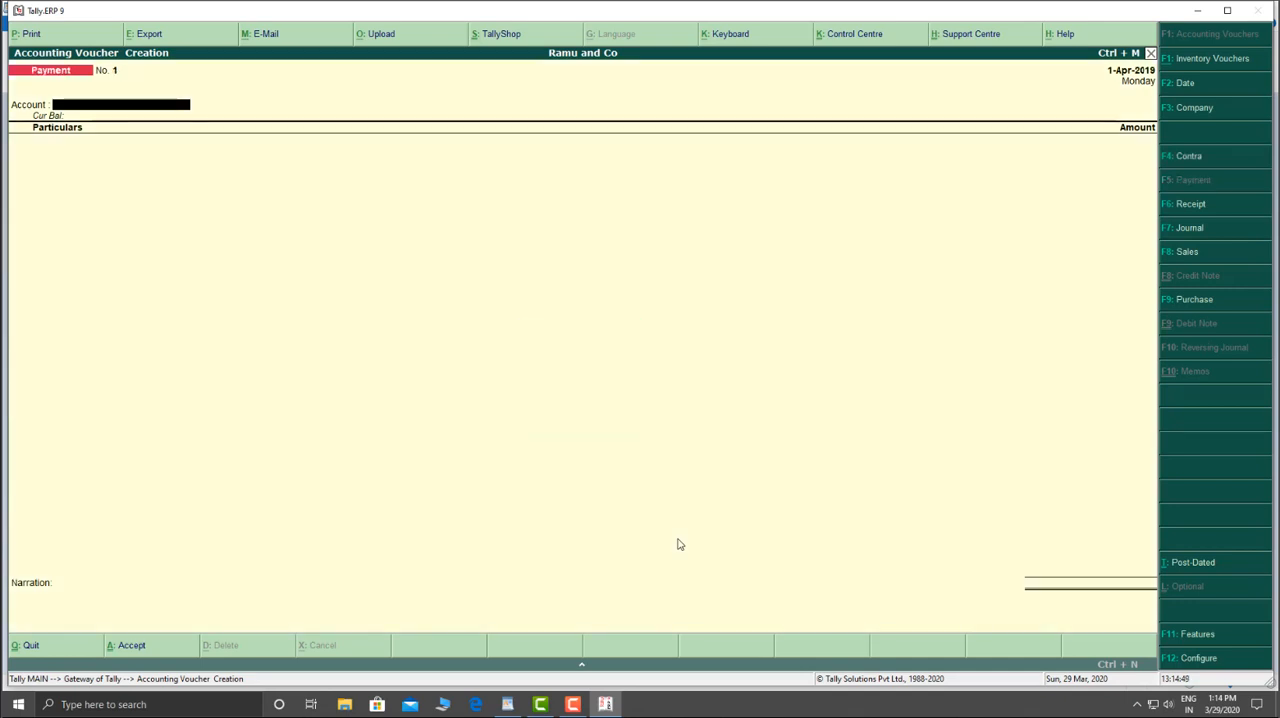
type("H")
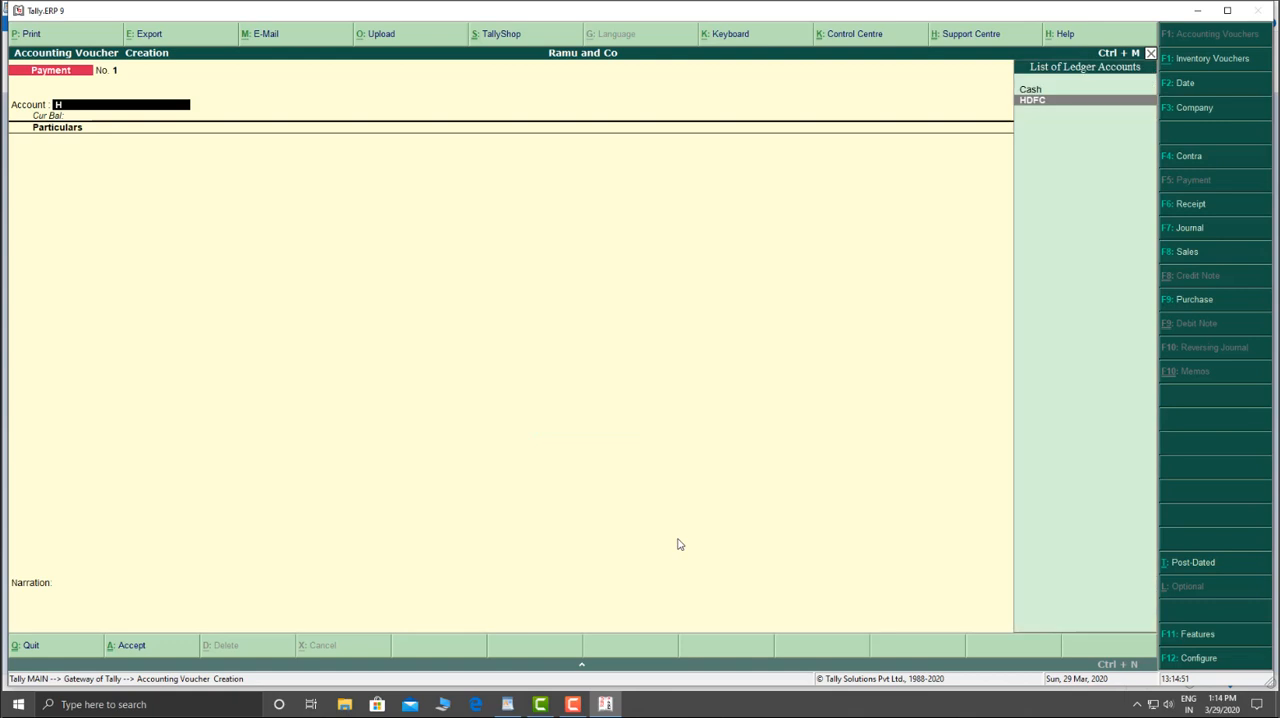
key("Return")
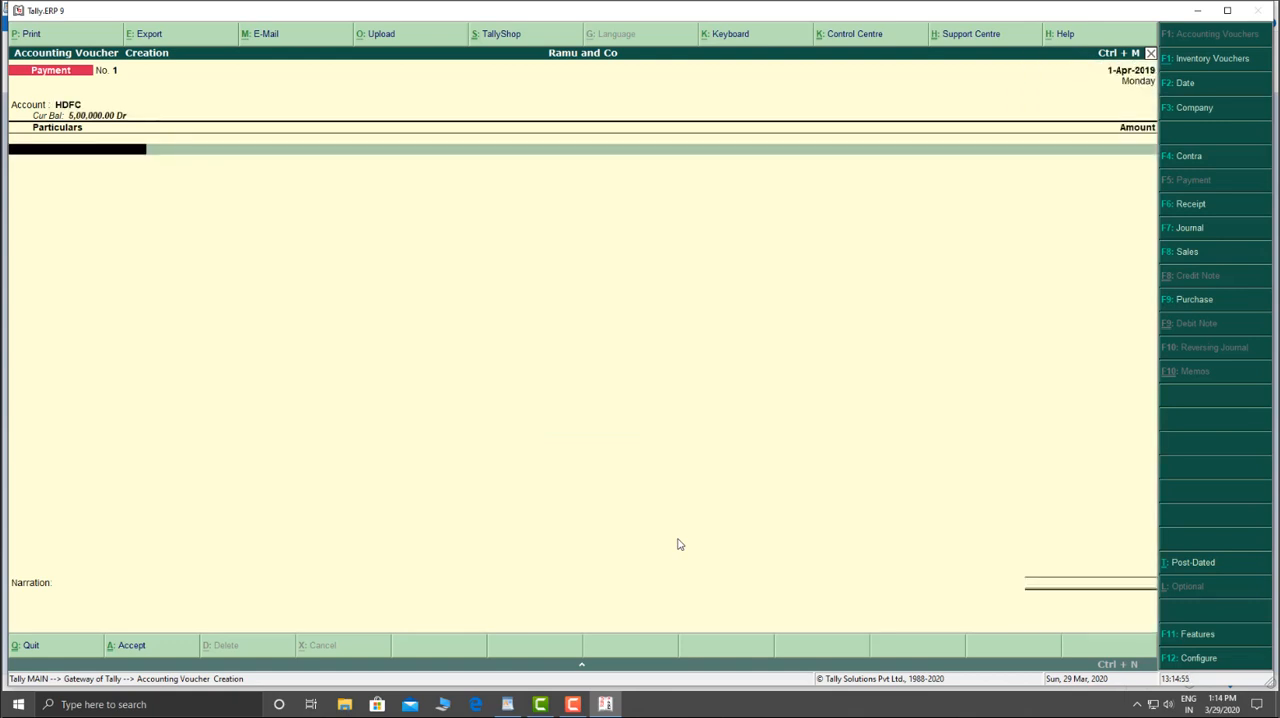
type("Mo")
key("Return")
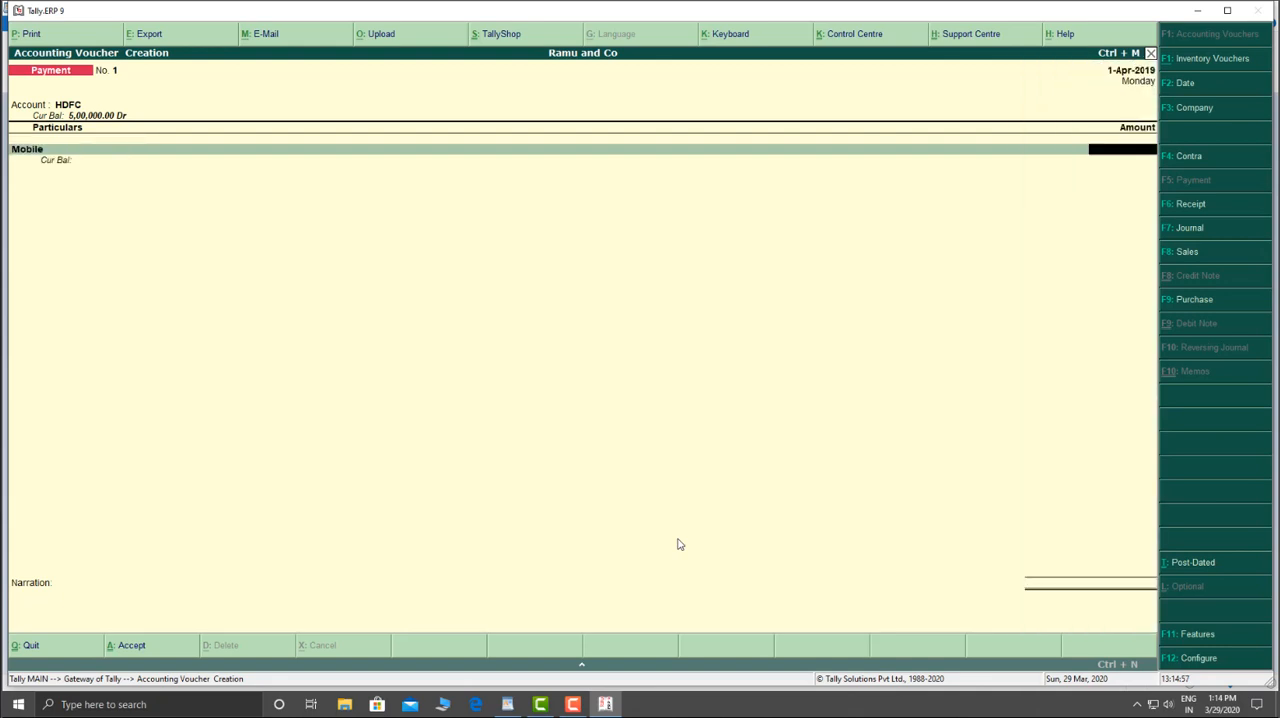
type("15,000")
key("Return")
key("ctrl+a")
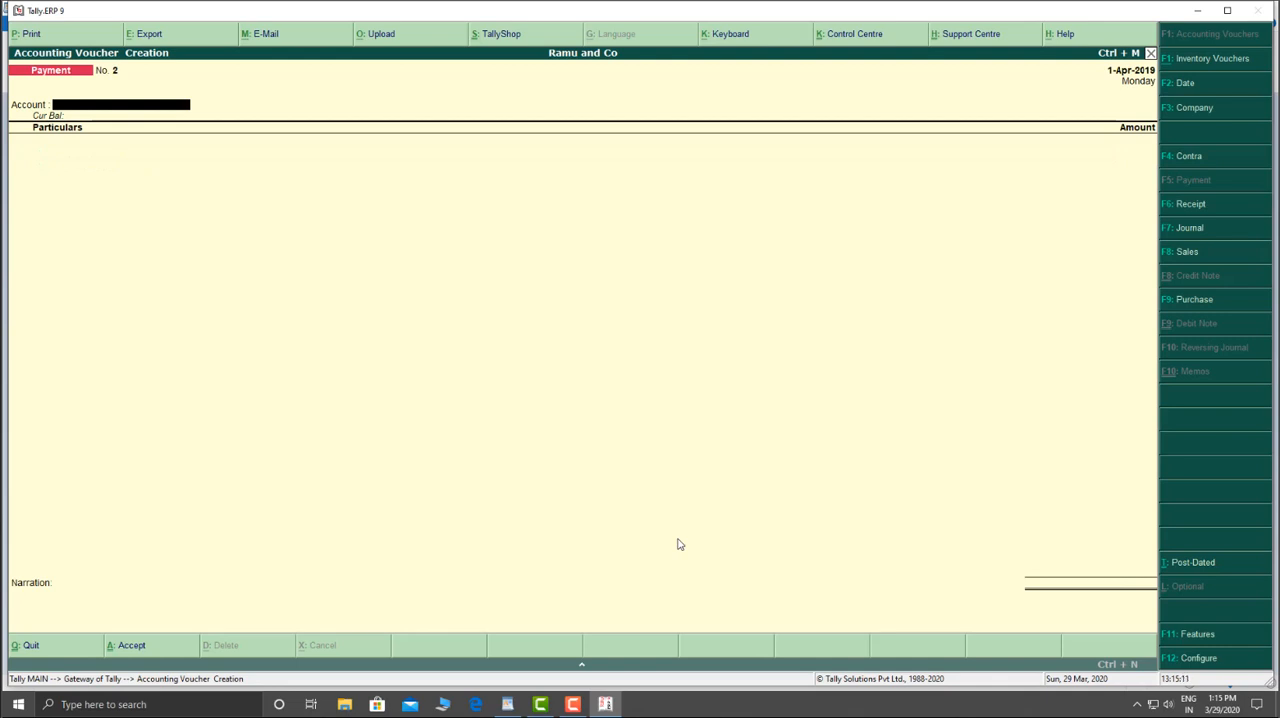
Step: Record a contra voucher withdrawing 50,000 from HDFC into Cash, and save it
key("F4")
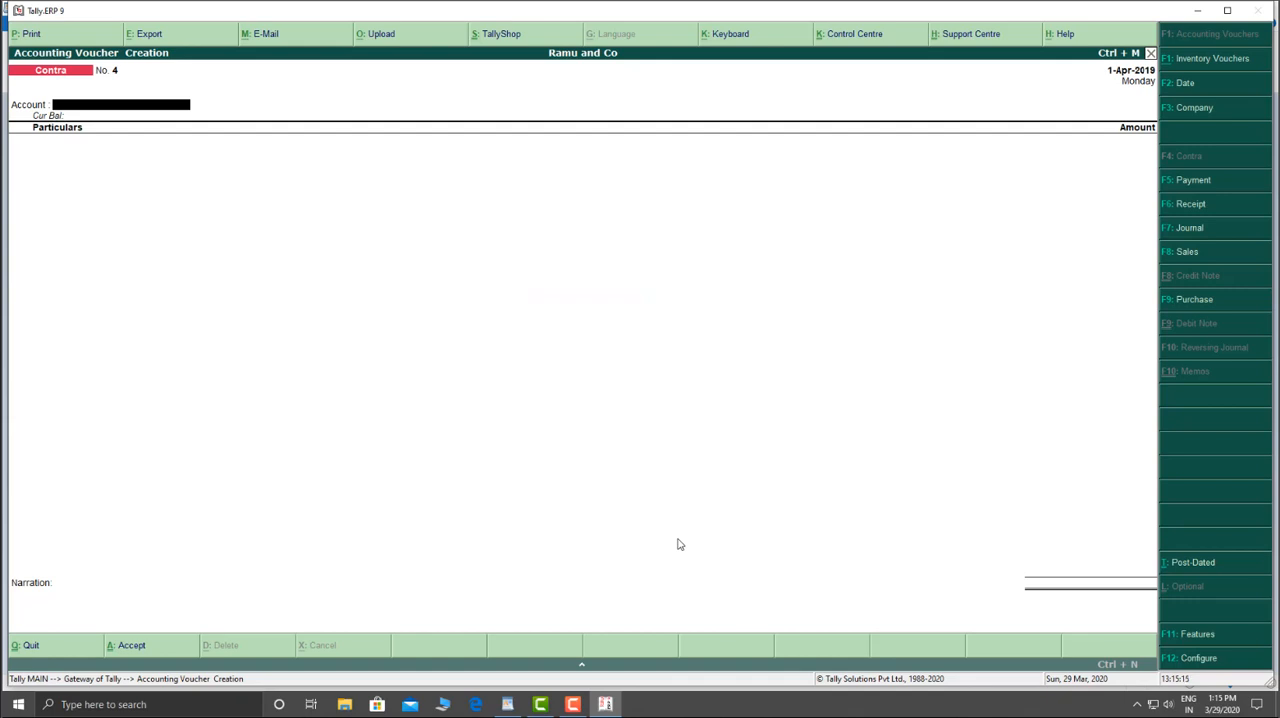
type("C")
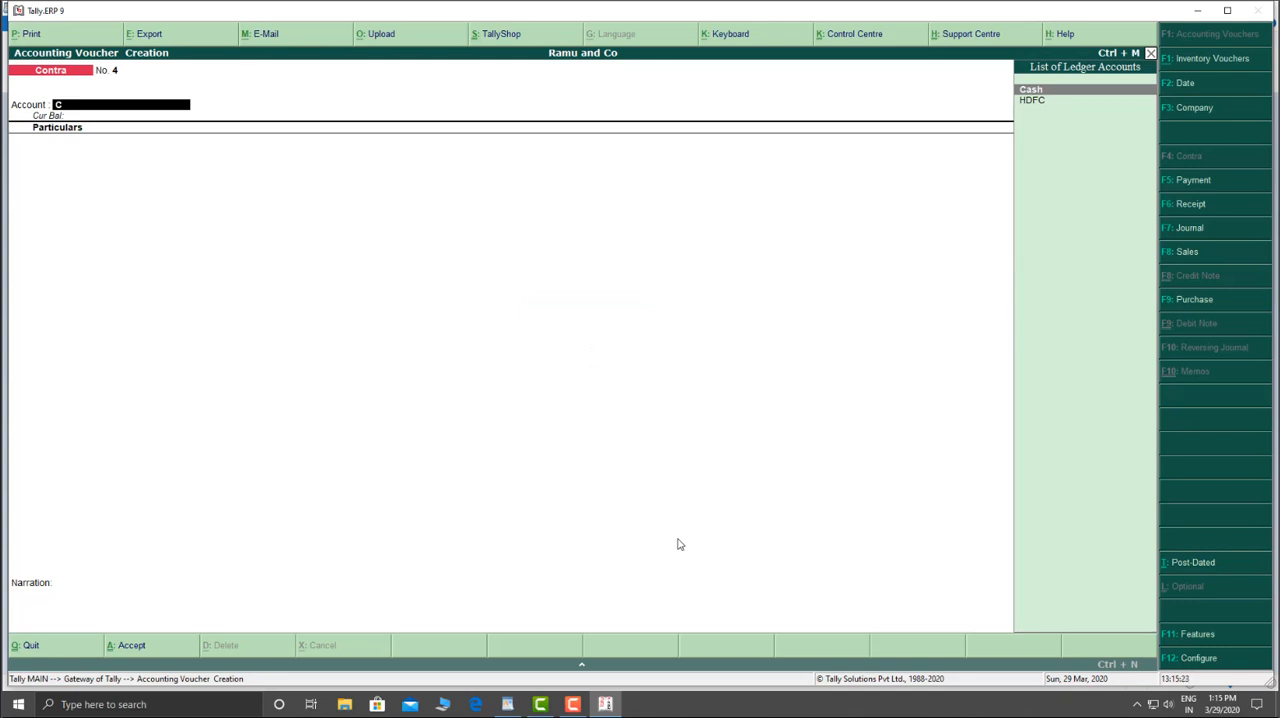
key("Return")
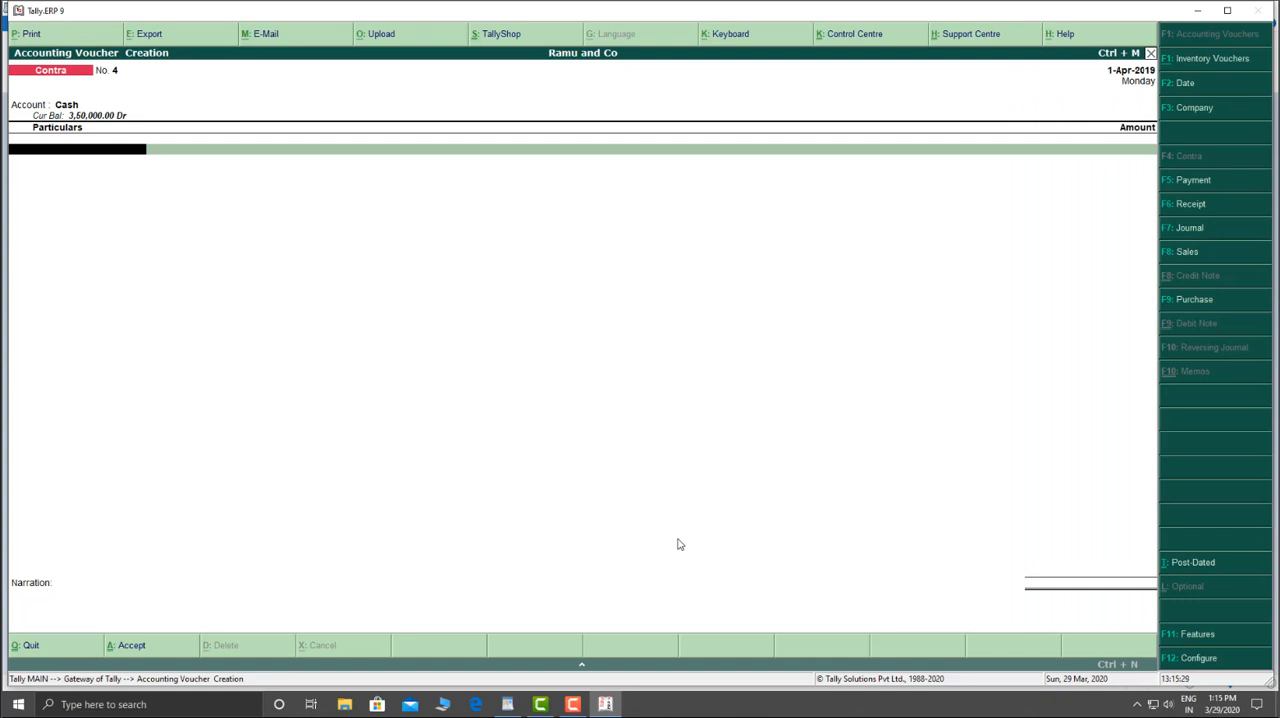
type("h")
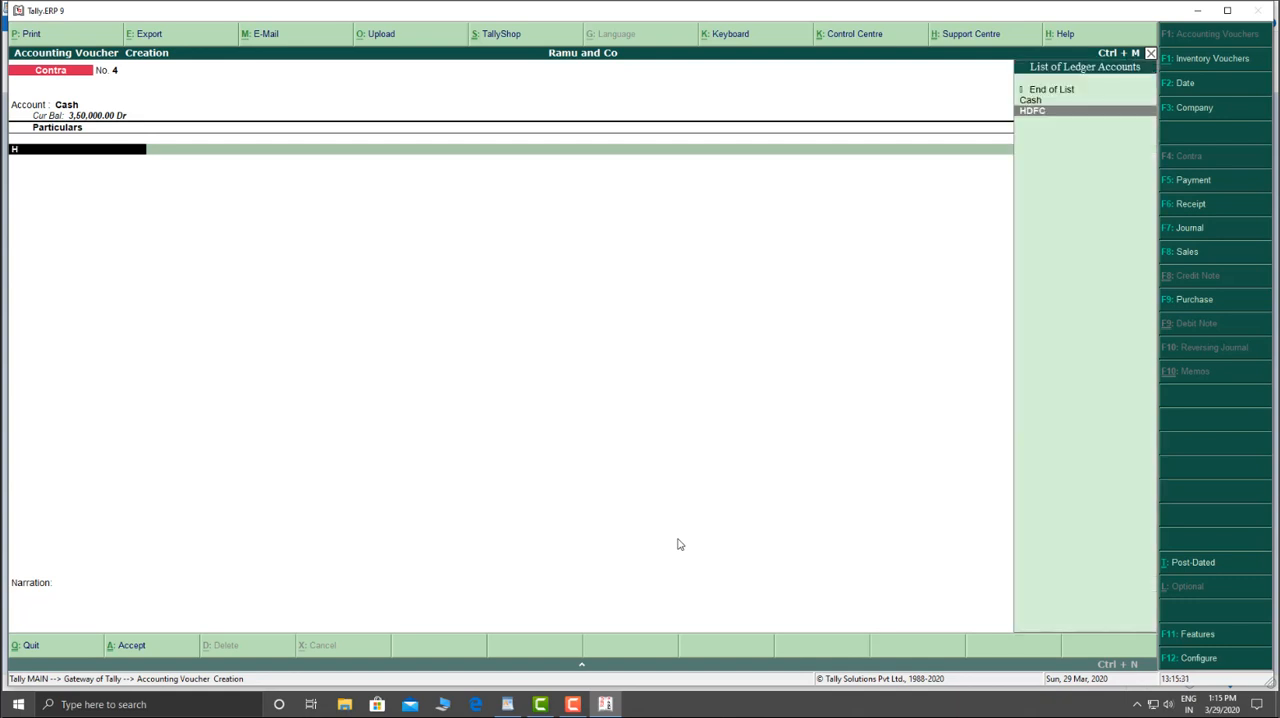
key("Return")
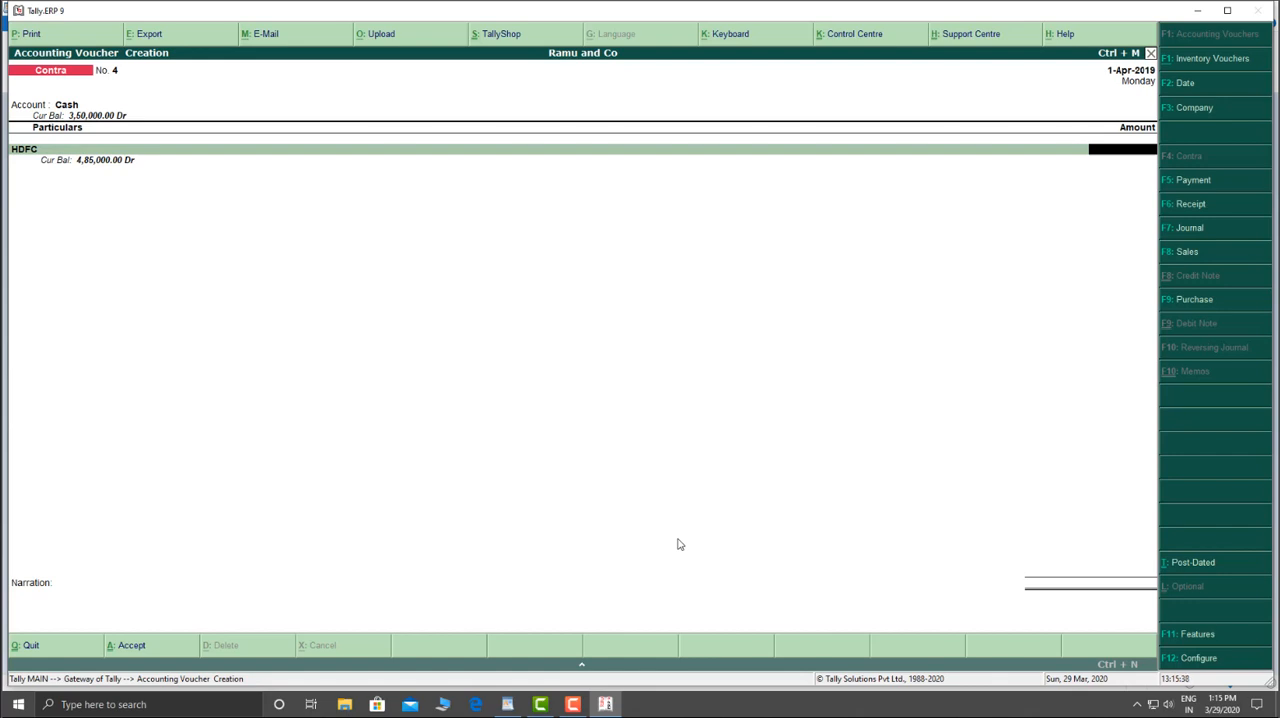
type("50000")
key("Return")
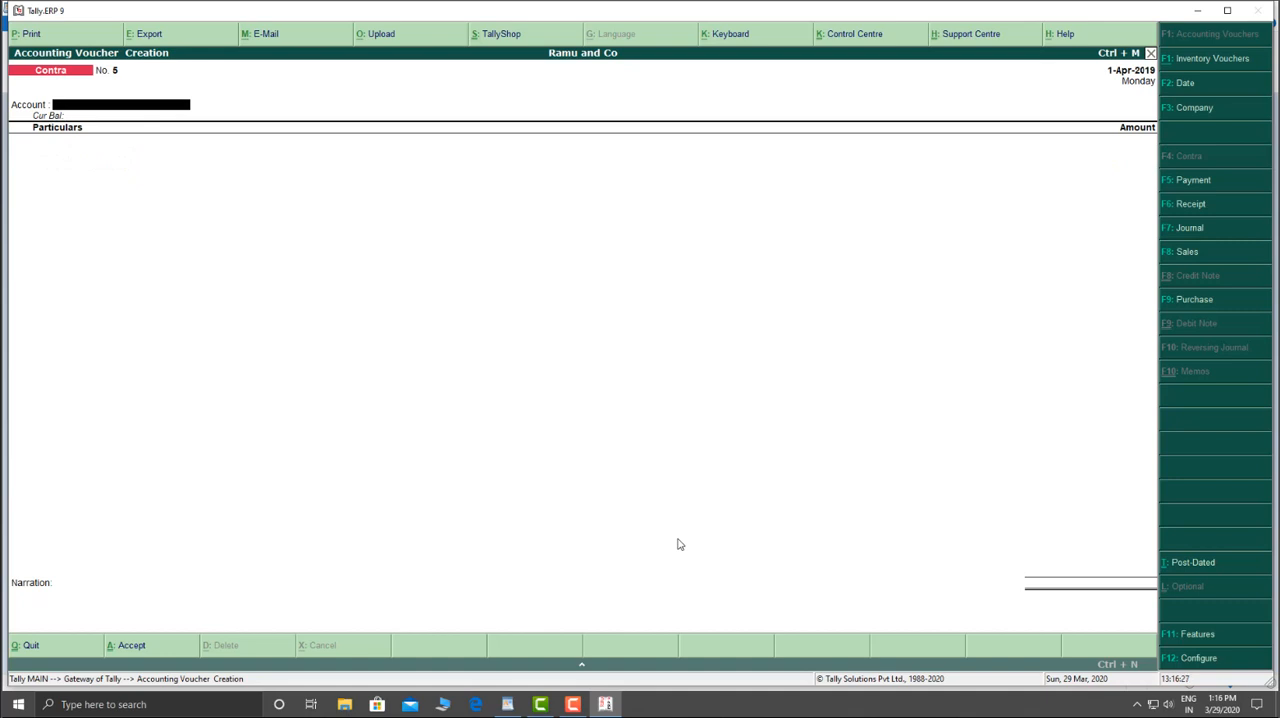
Step: Record a contra voucher withdrawing 25,000 from Axis into Cash, and save it
type("c")
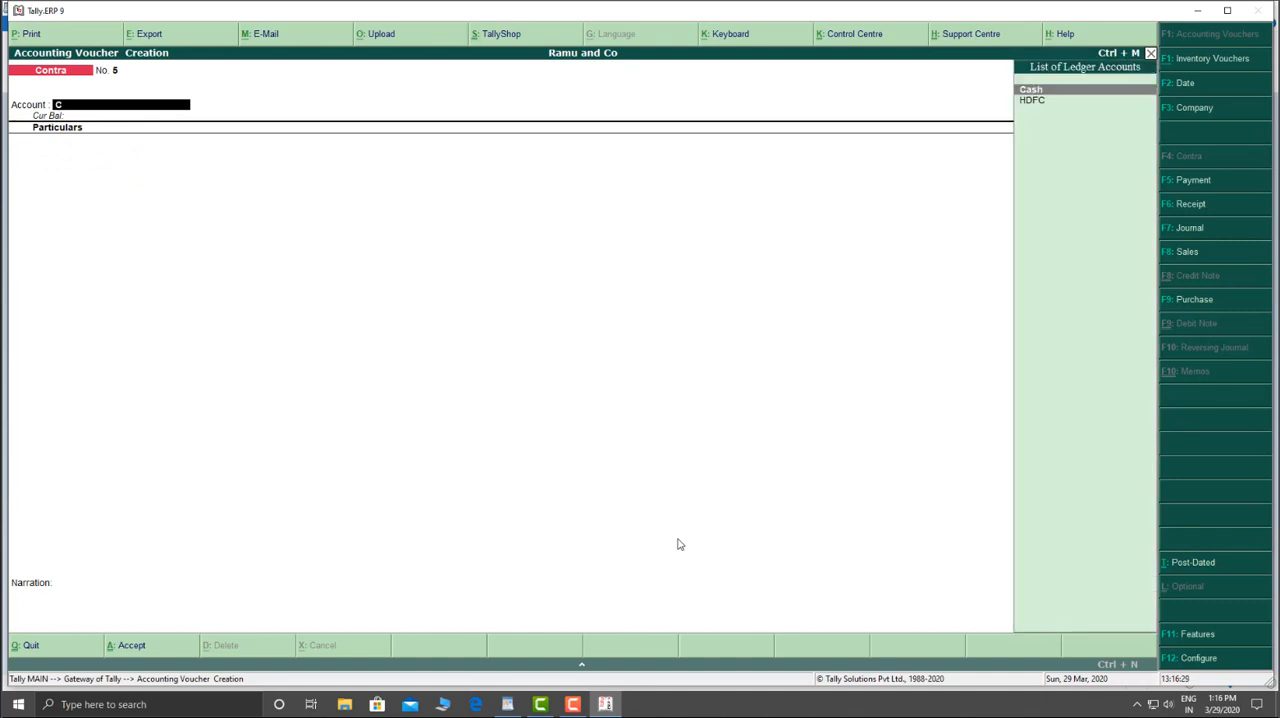
key("Return")
type("a")
key("Return")
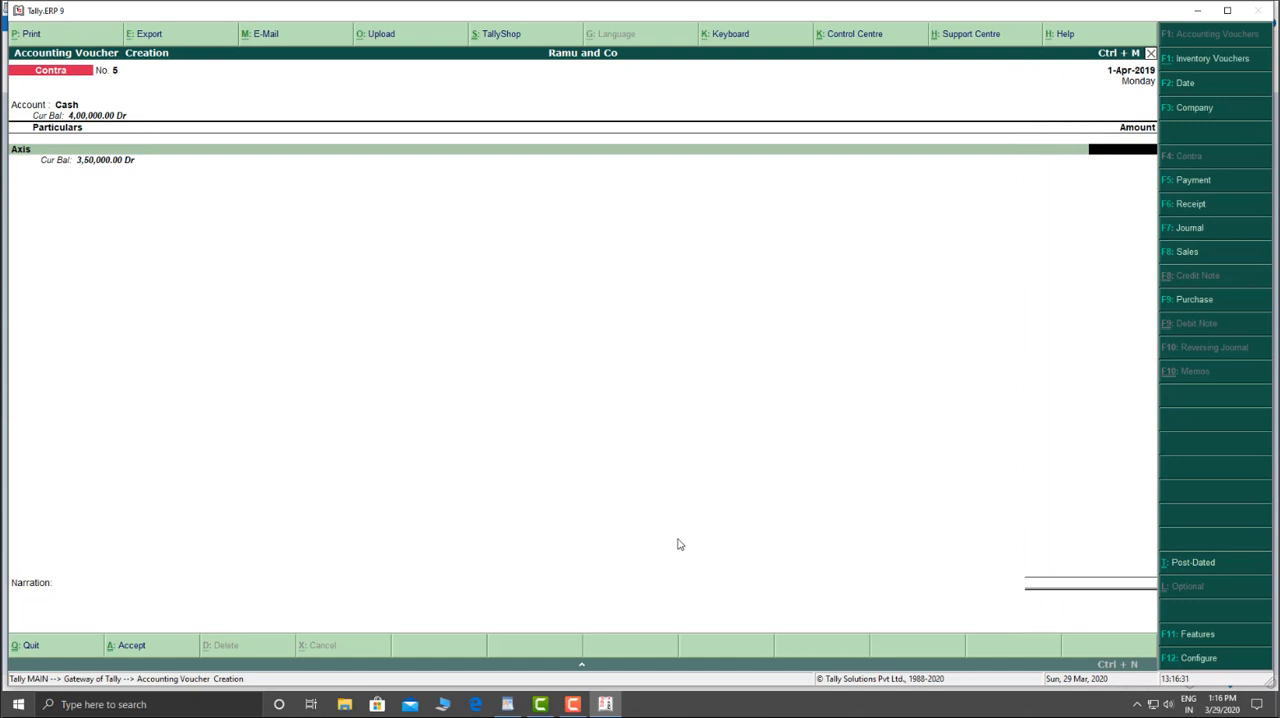
type("25000")
key("Return")
key("ctrl+a")
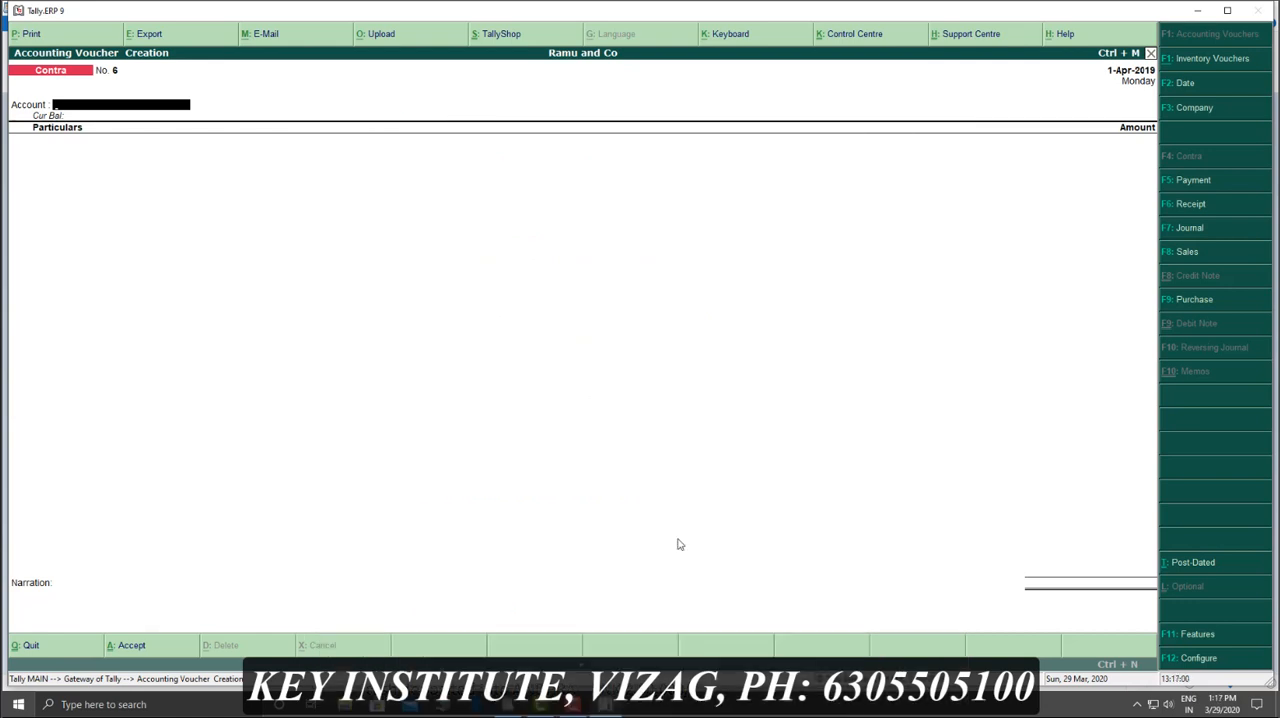
Step: Record a contra voucher transferring 1,25,000 from HDFC to Axis, and save it
key("F4")
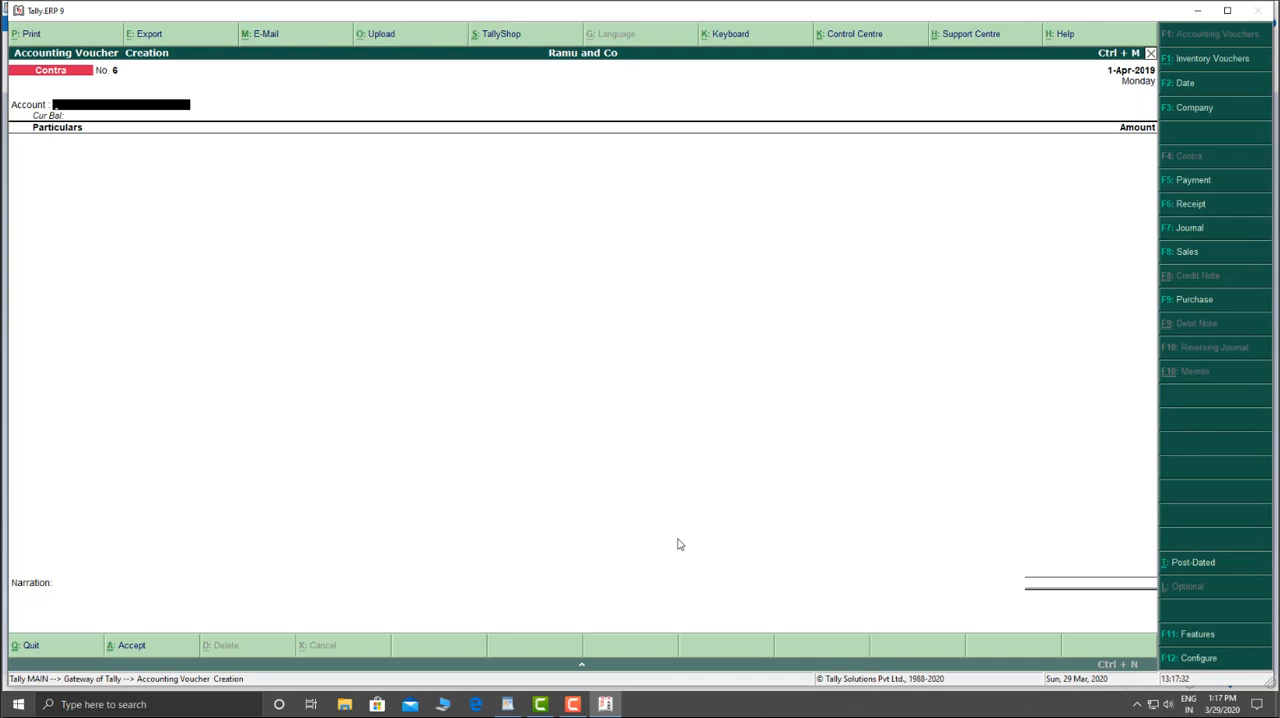
type("A")
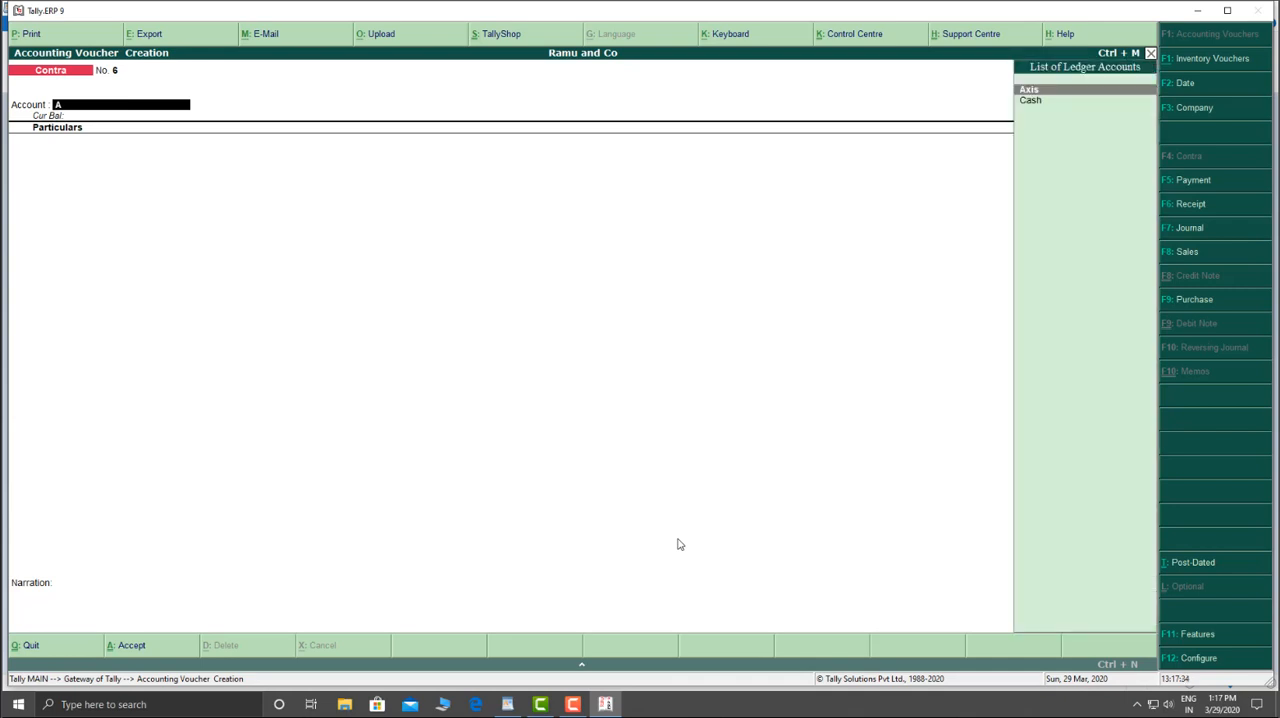
key("Return")
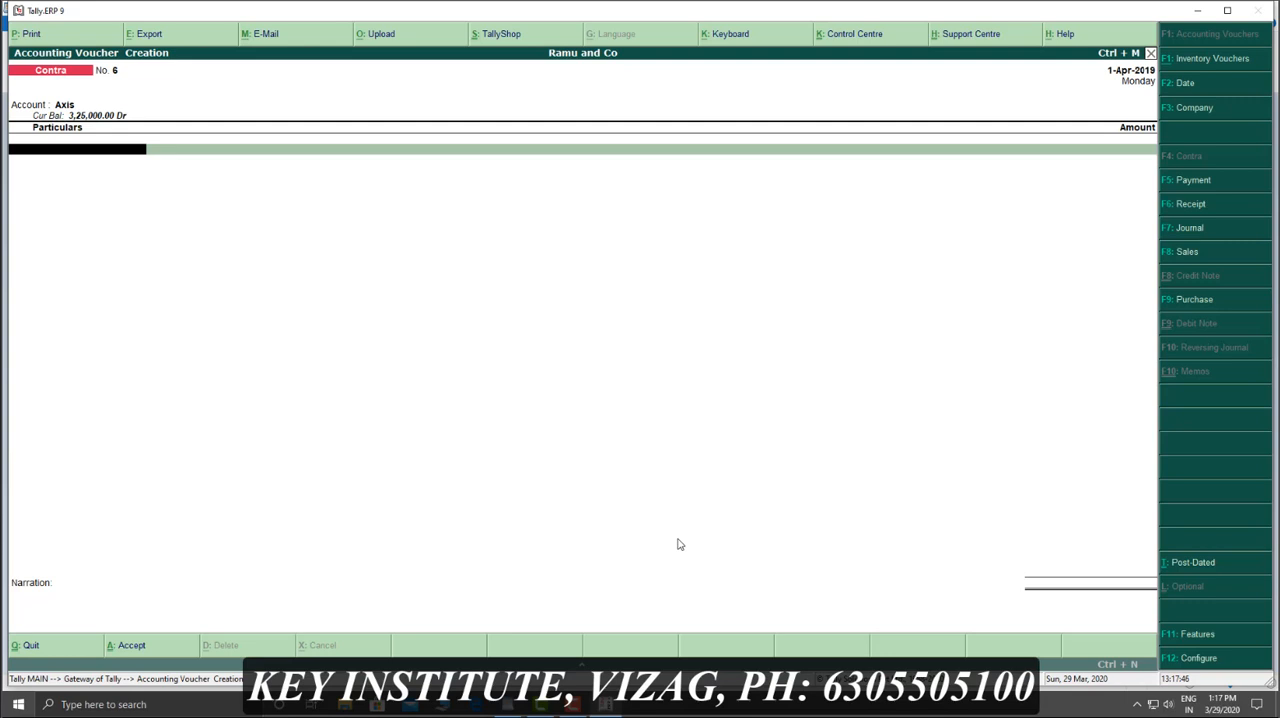
type("H")
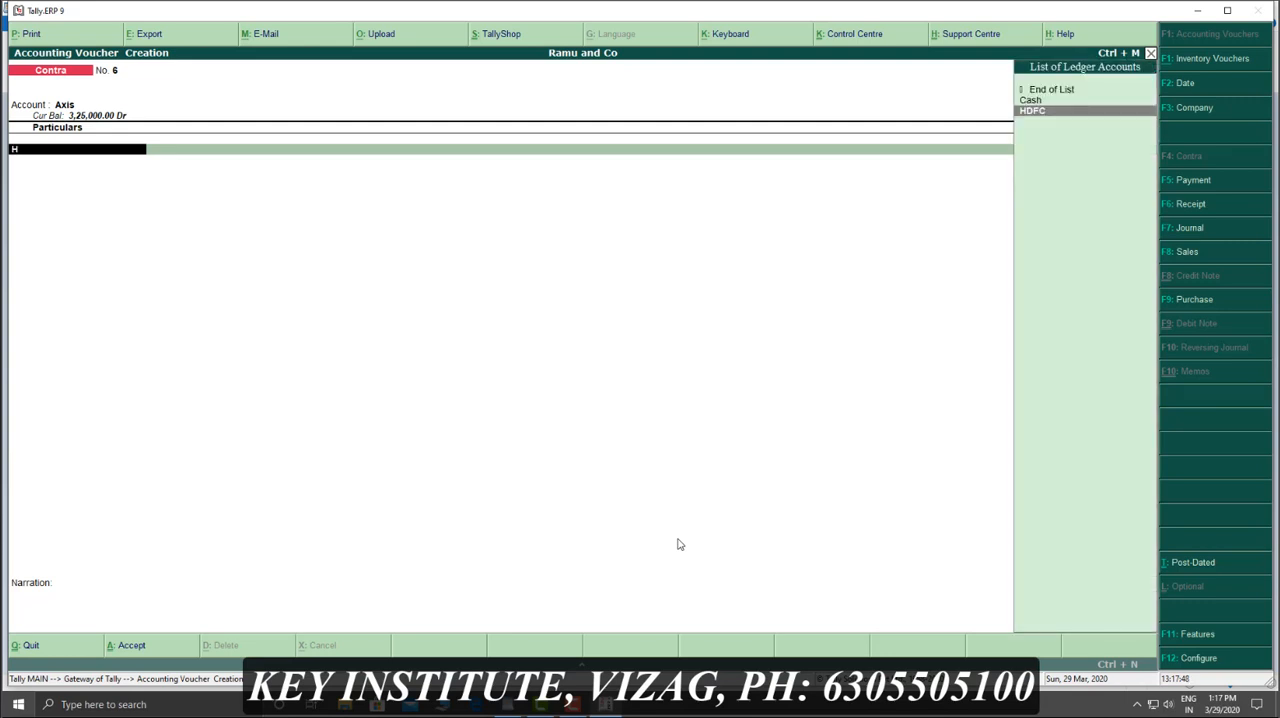
key("Return")
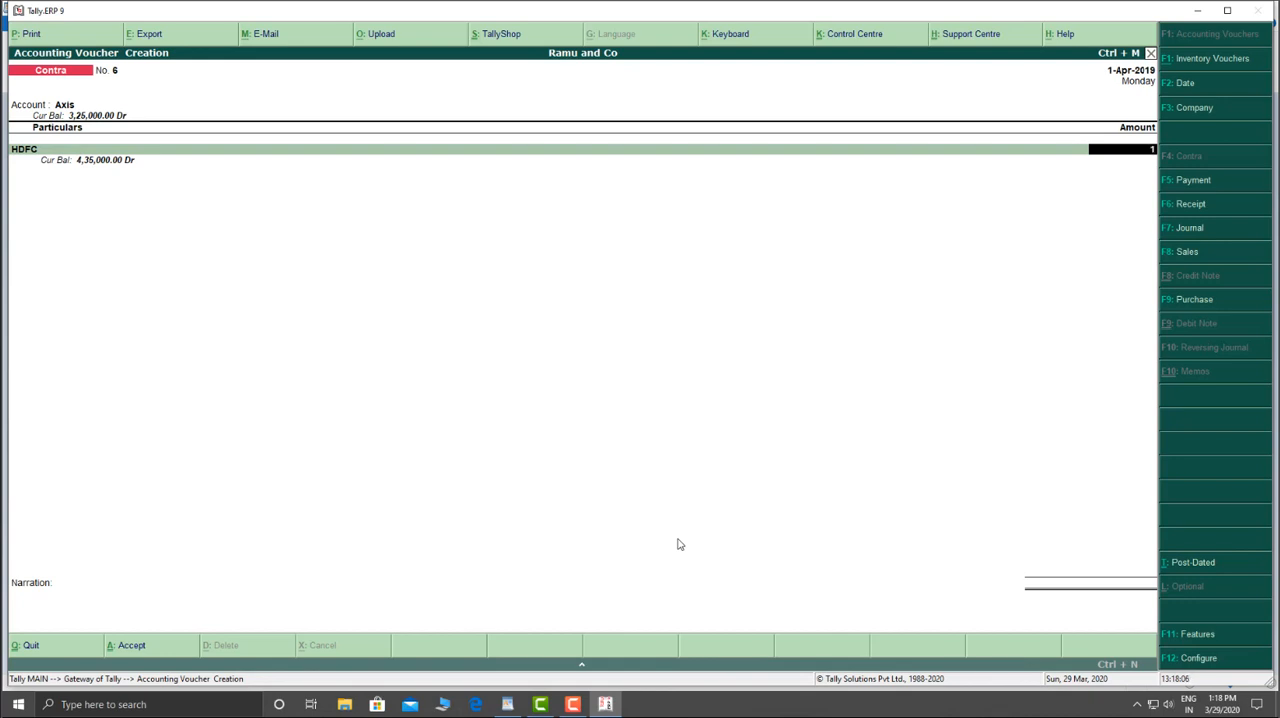
type("25000")
key("Return")
key("ctrl+a")
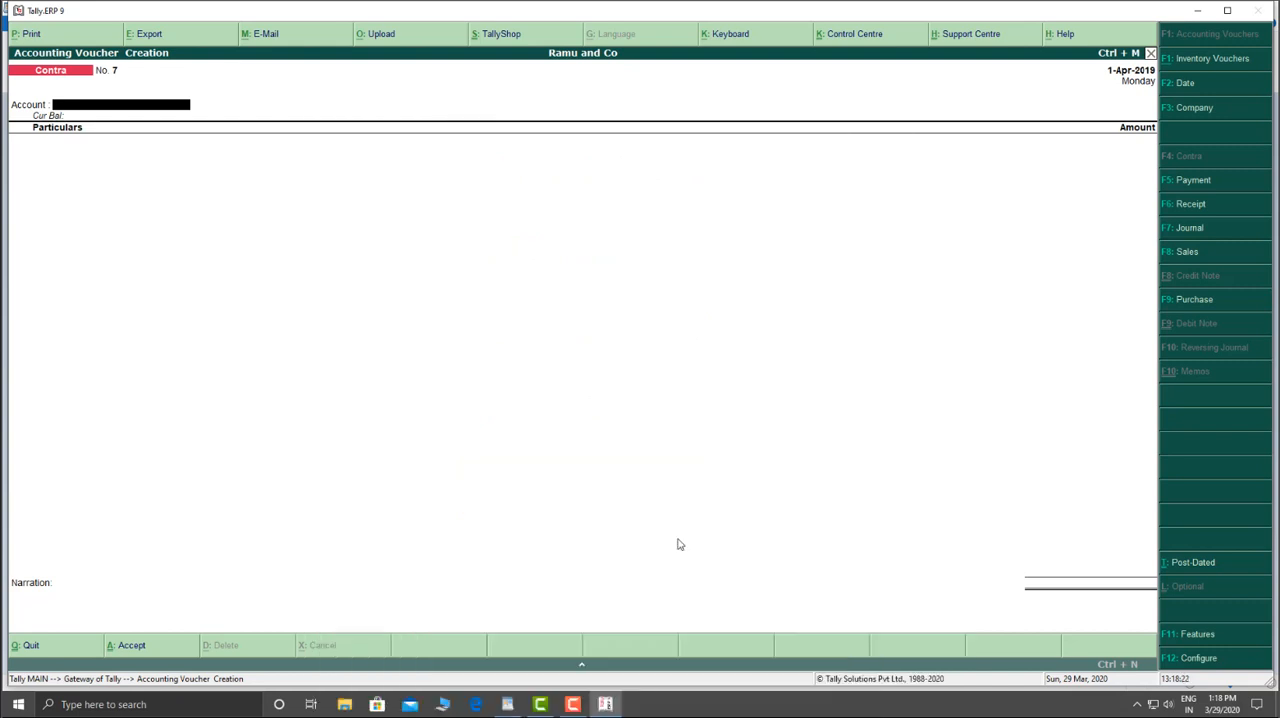
Step: Record a contra voucher transferring 1,00,000 from Axis to HDFC, and save it without entering bank allocation details
key("Return")
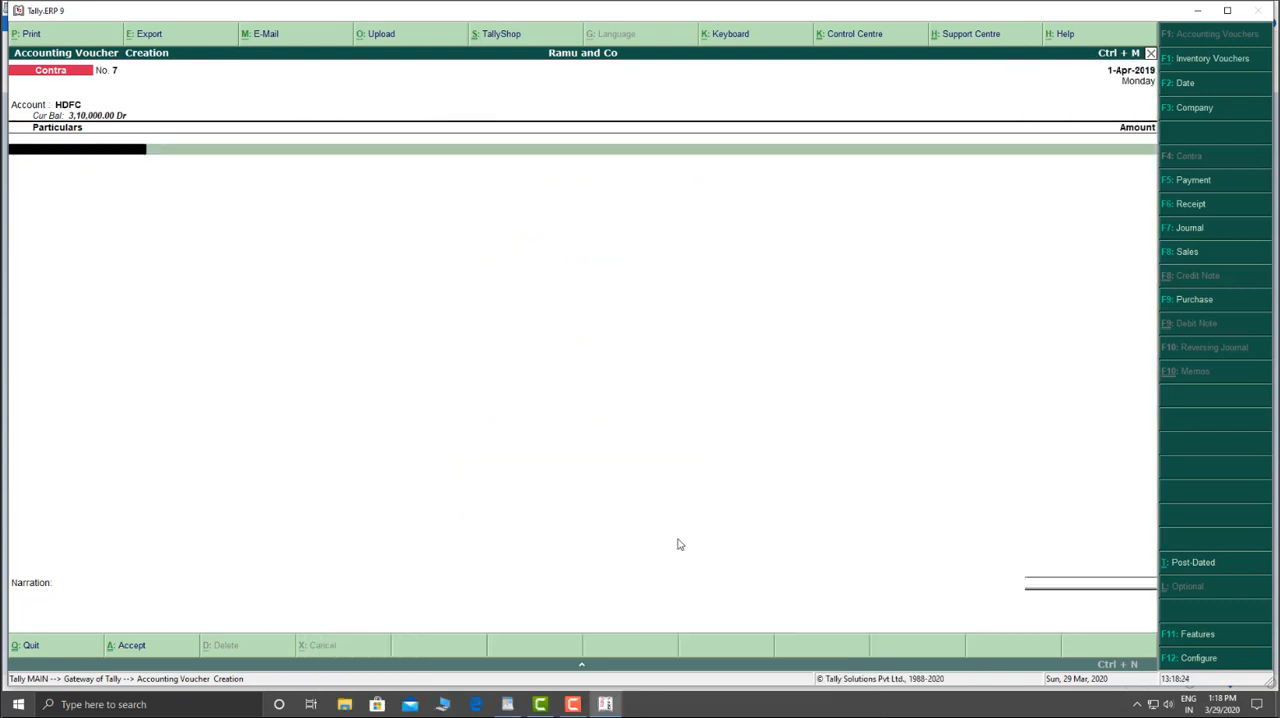
type("A")
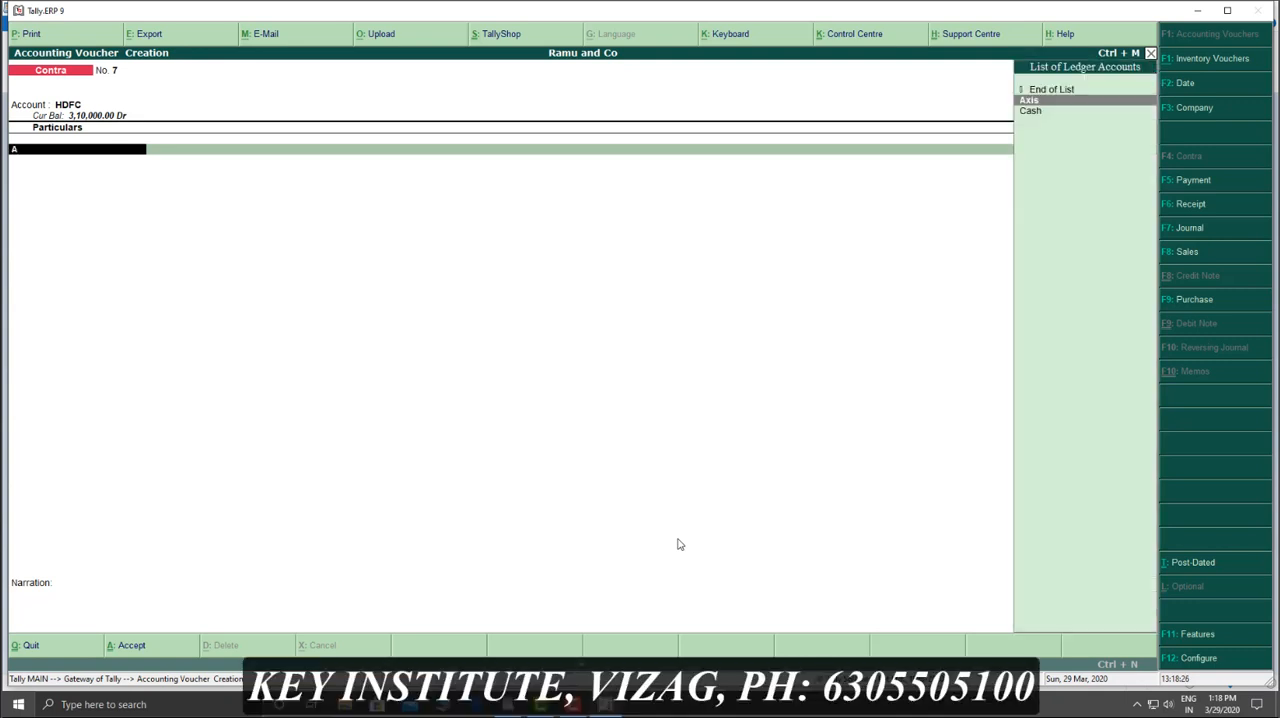
key("Return")
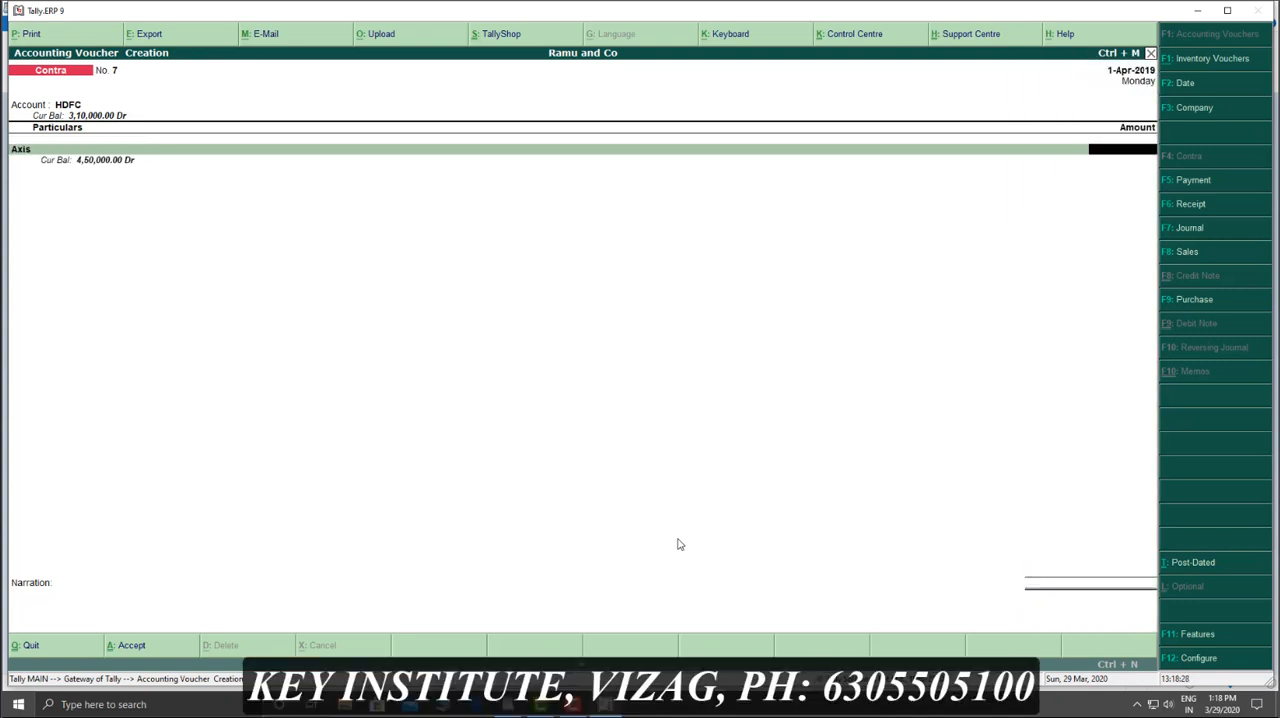
type("1,00,000")
key("Return")
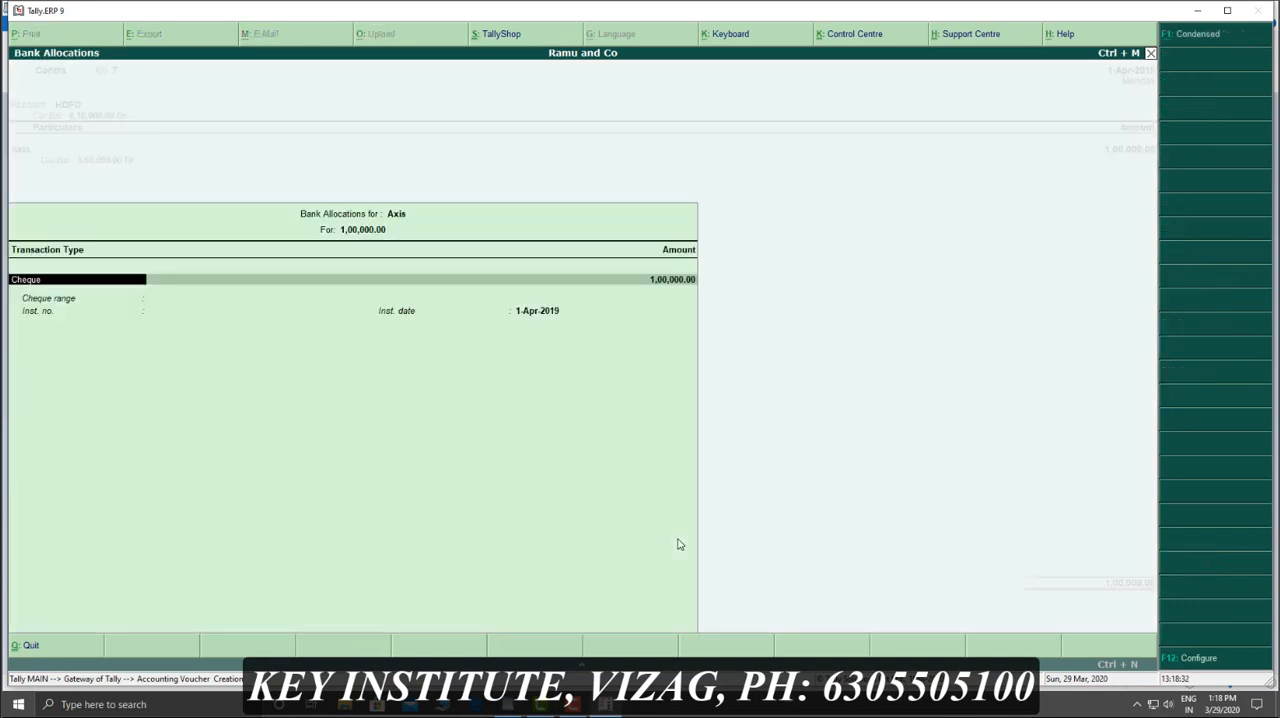
key("Escape")
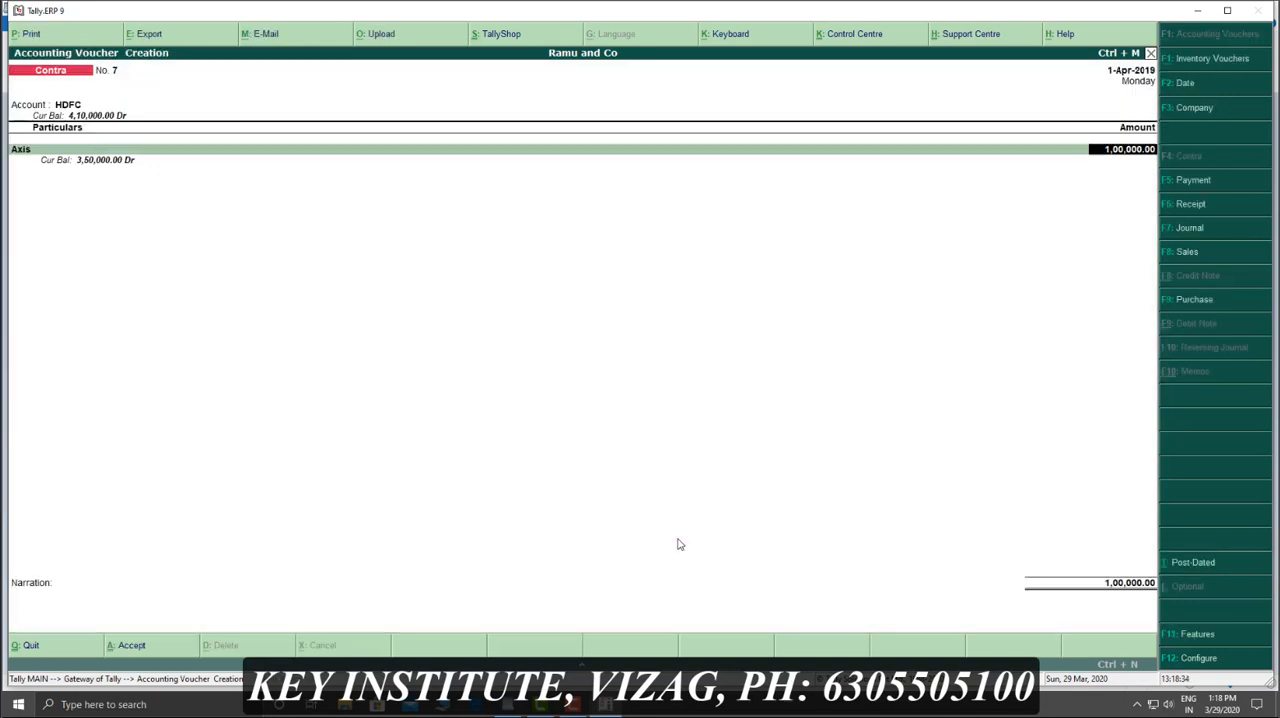
key("ctrl+a")
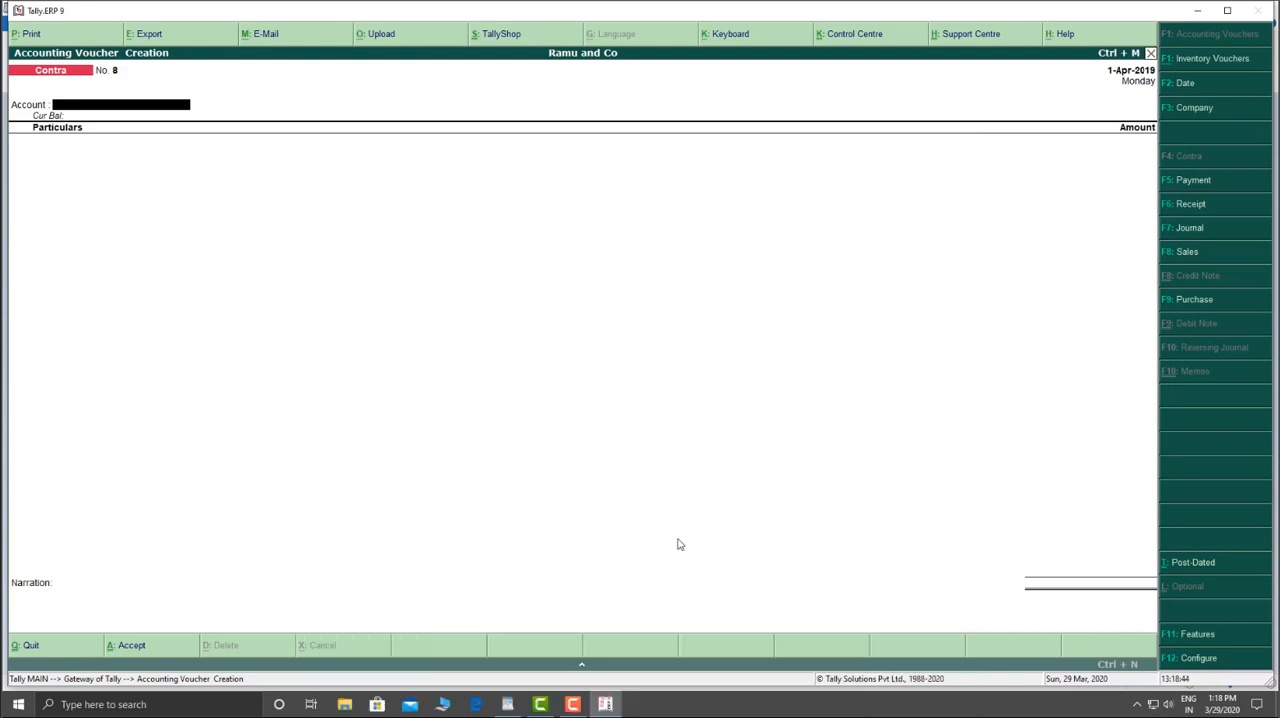
Step: Record a contra voucher transferring 1,15,000 from Sbi to HDFC, and save it
type("h")
key("Return")
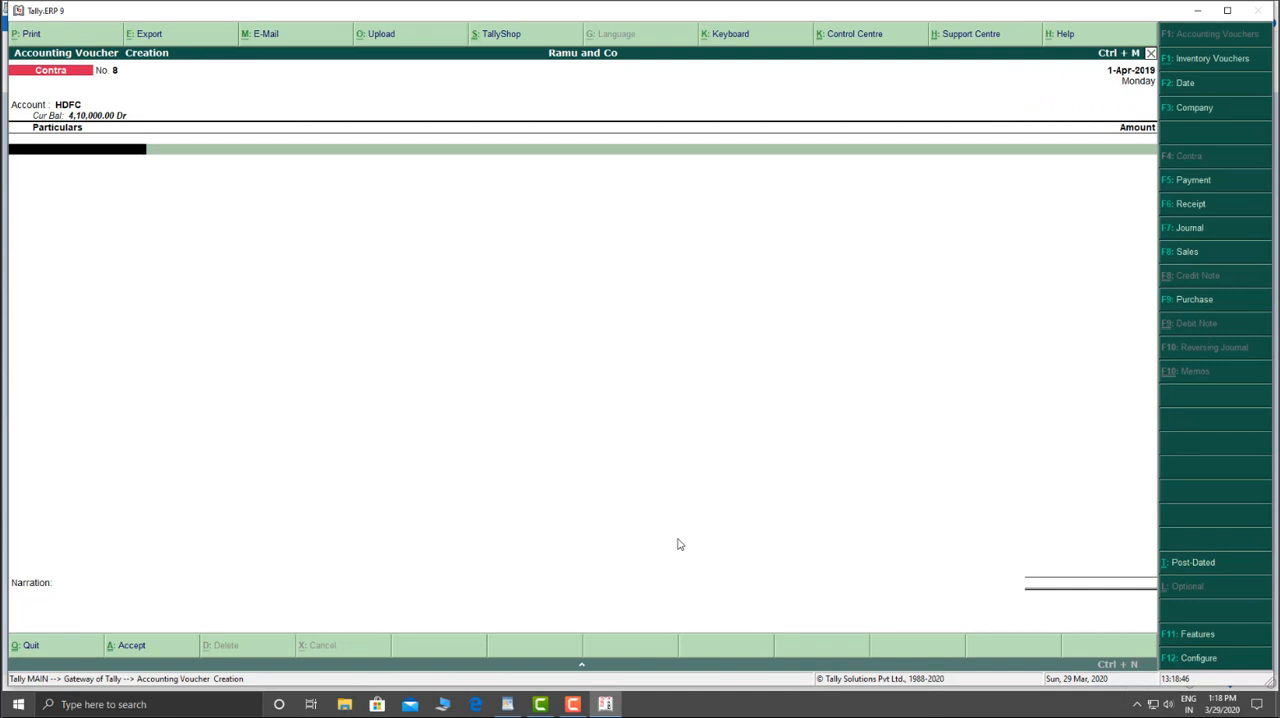
type("s")
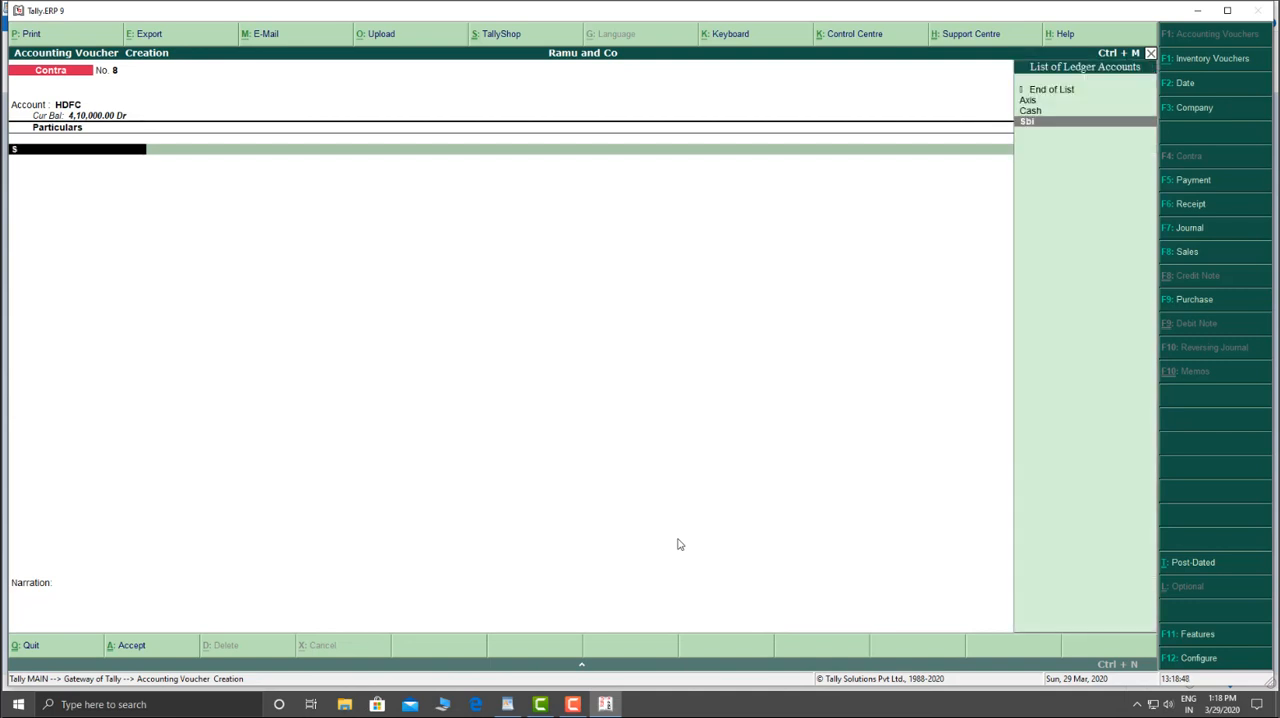
key("Return")
type("115000")
key("Return")
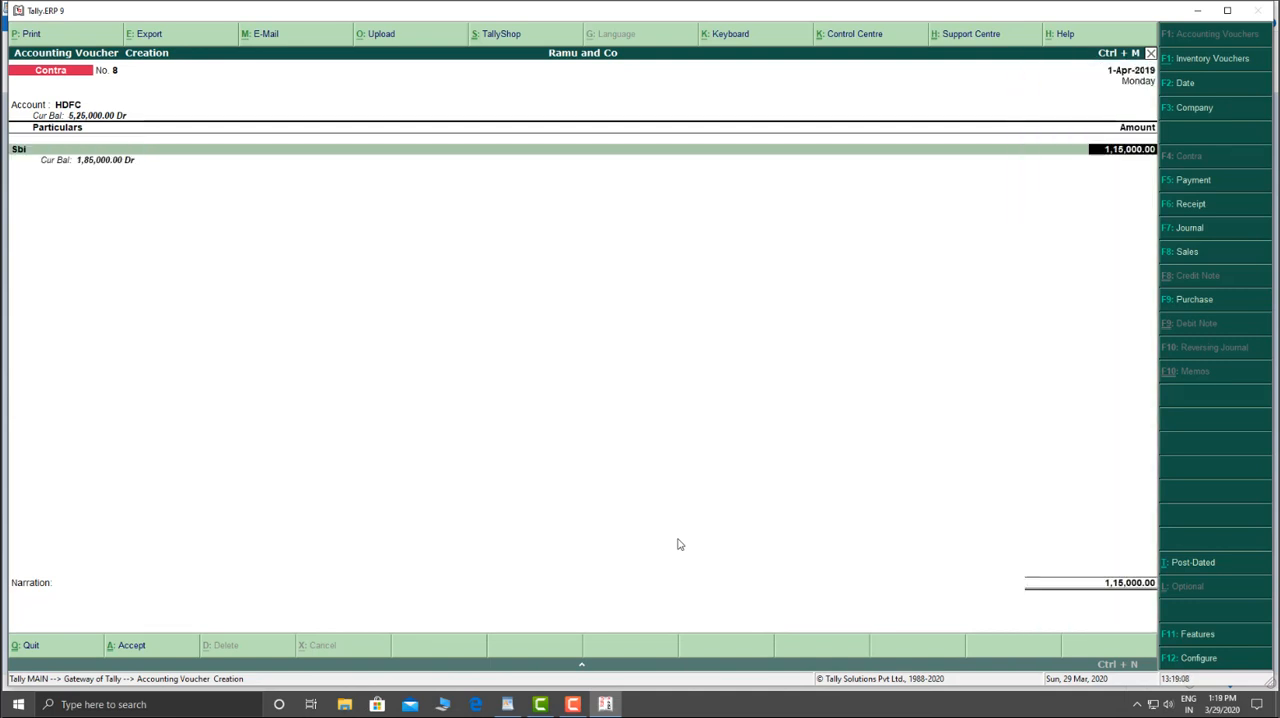
key("ctrl+a")
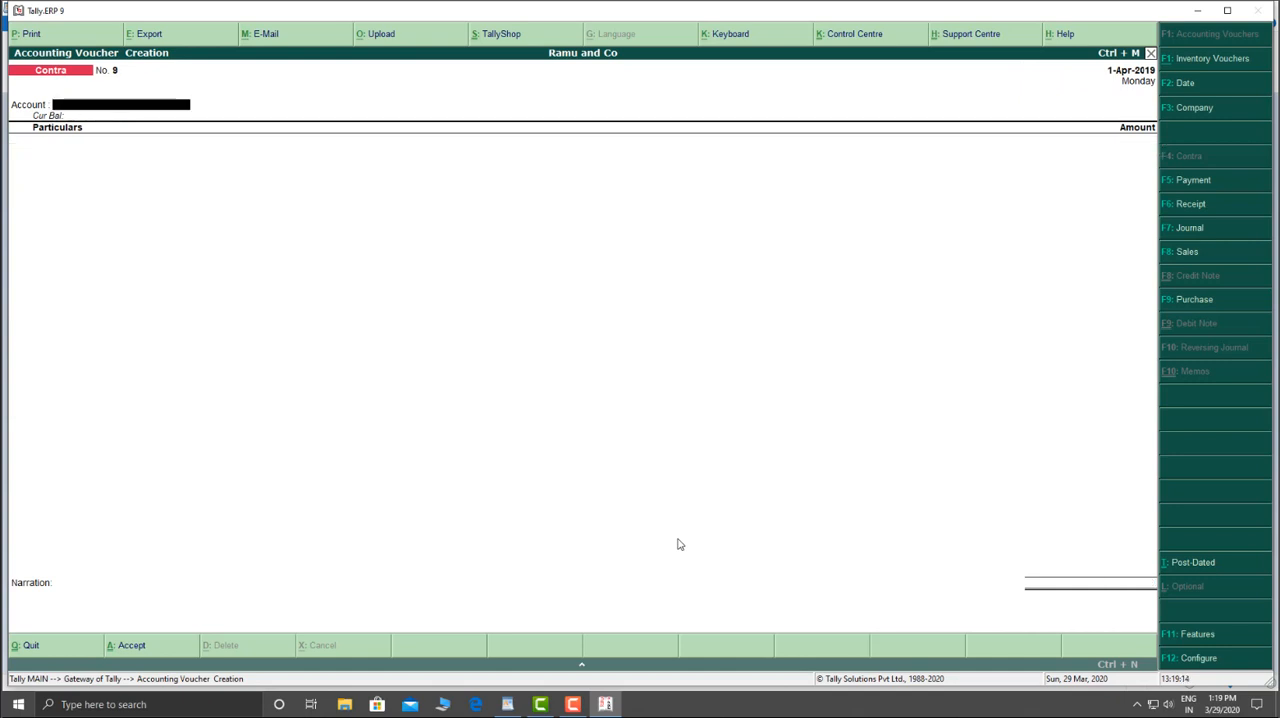
Step: Leave voucher entry, open the balance sheet of Ramu and Co and go through its liabilities down to Profit & Loss A/c
key("Escape")
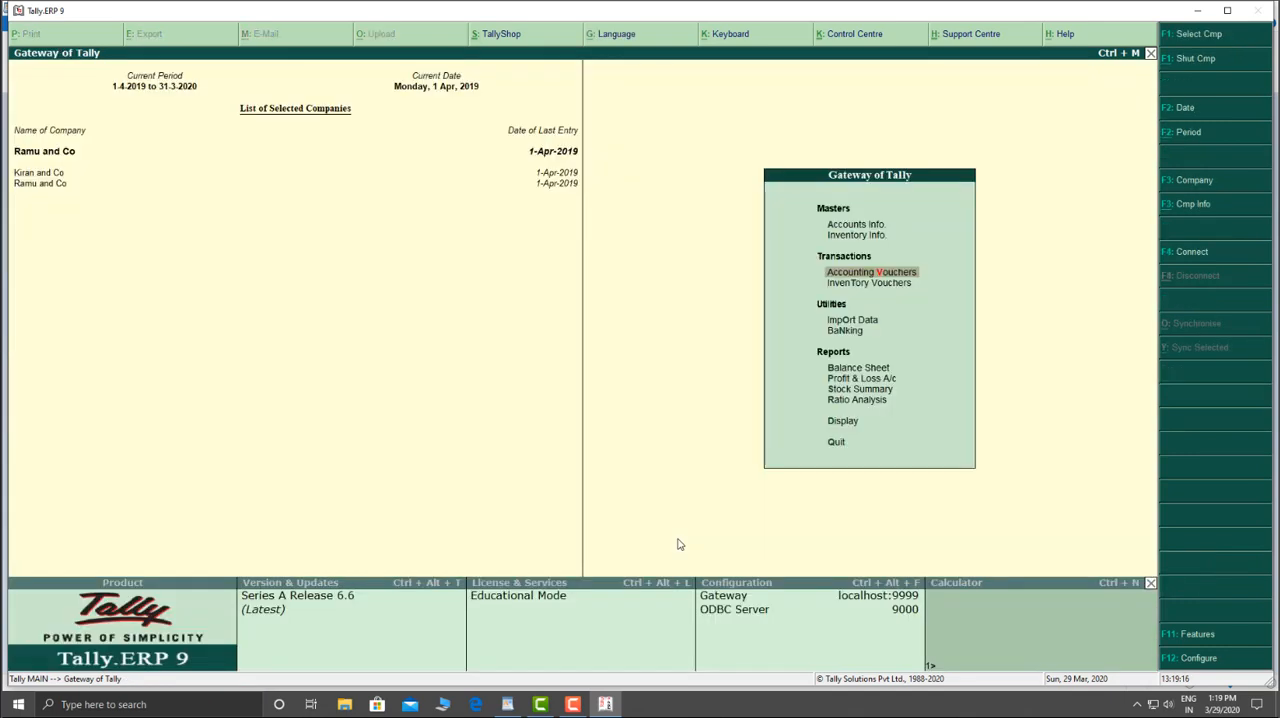
key("b")
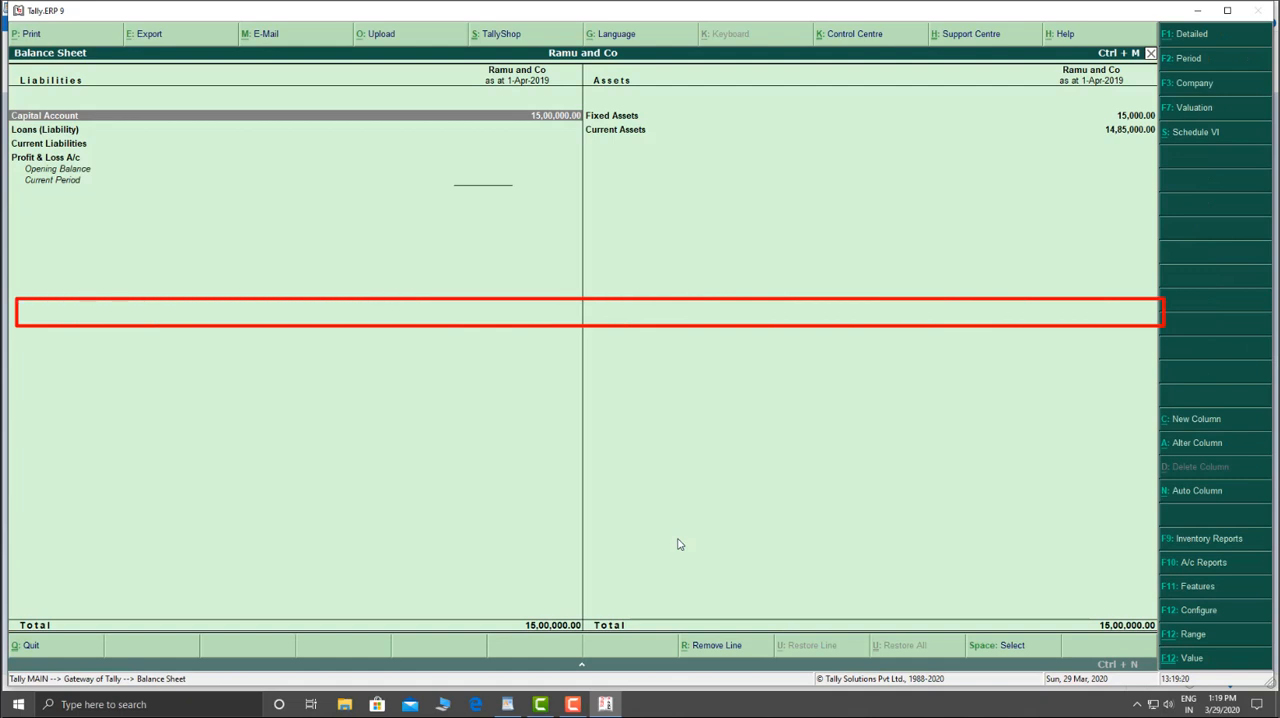
key("Down")
key("Down")
key("Down")
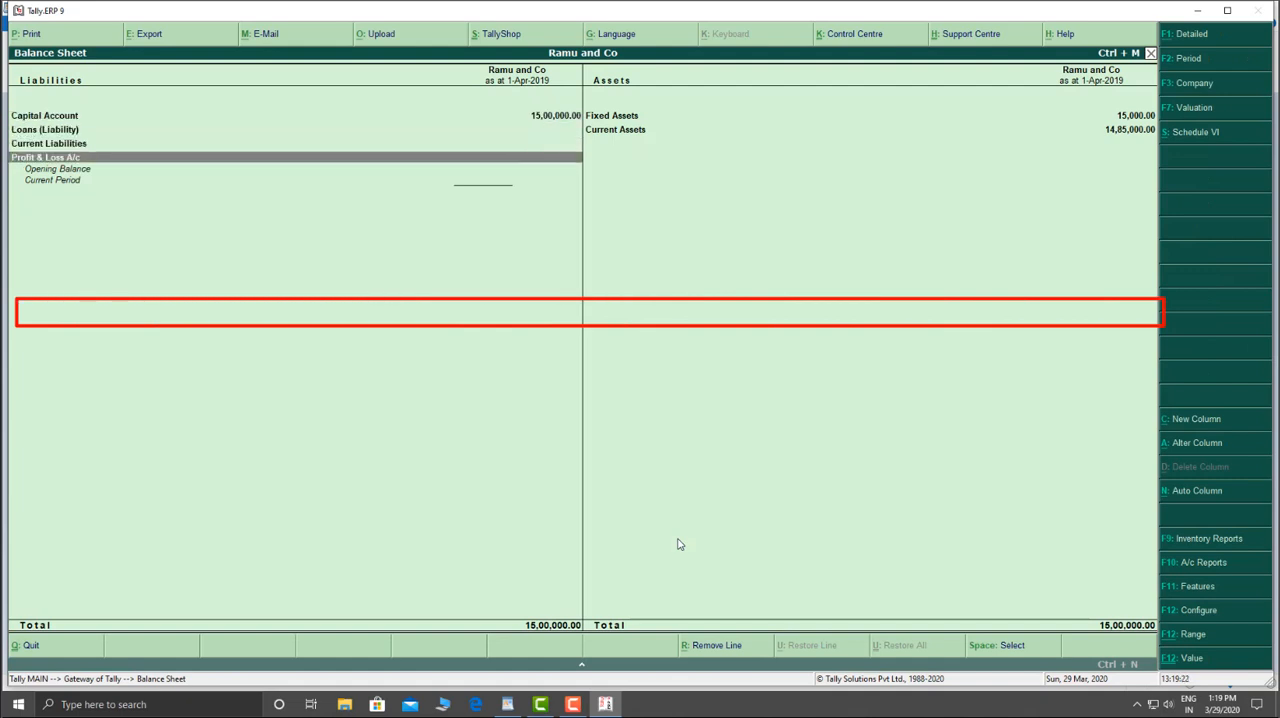